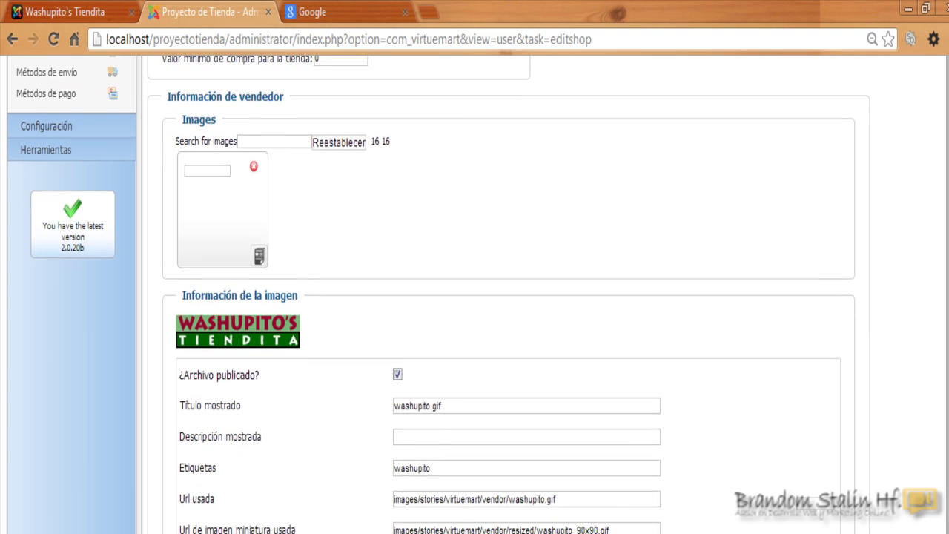
Delete the store name 'Washupito's Tiendita' and start the new name with 'Sky'.
{"action": "scroll", "coordinate": [478, 297], "scroll_direction": "up", "scroll_amount": 3}
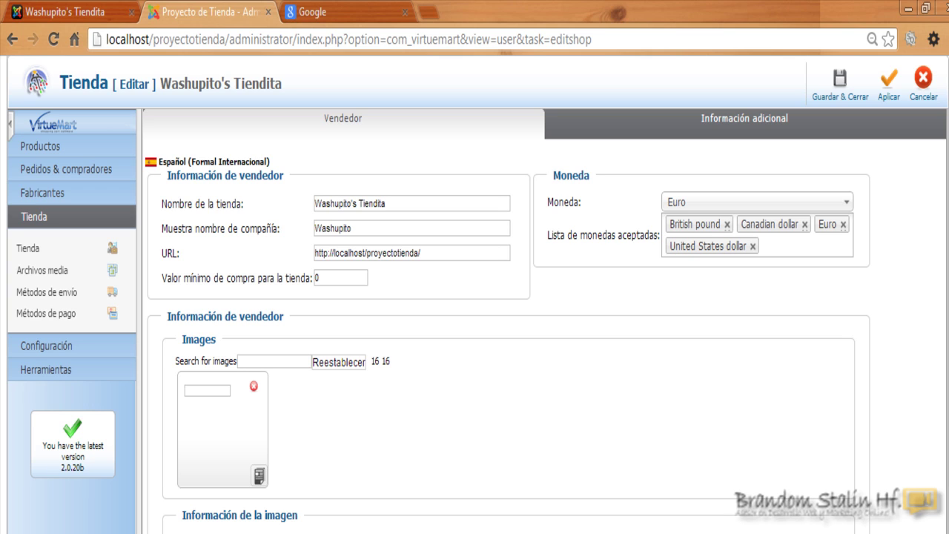
{"action": "scroll", "coordinate": [479, 297], "scroll_direction": "down", "scroll_amount": 5}
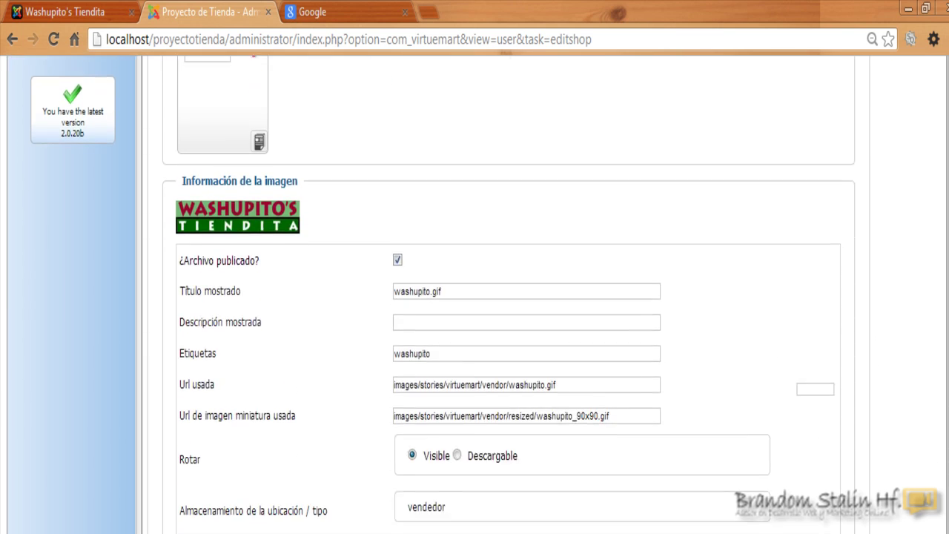
{"action": "scroll", "coordinate": [479, 296], "scroll_direction": "down", "scroll_amount": 1}
{"action": "scroll", "coordinate": [479, 297], "scroll_direction": "up", "scroll_amount": 7}
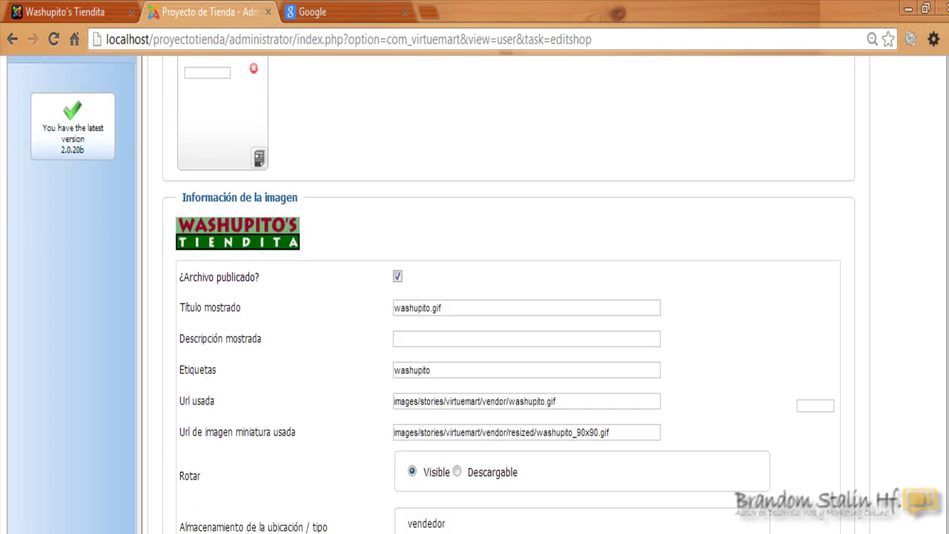
{"action": "scroll", "coordinate": [478, 296], "scroll_direction": "up", "scroll_amount": 1}
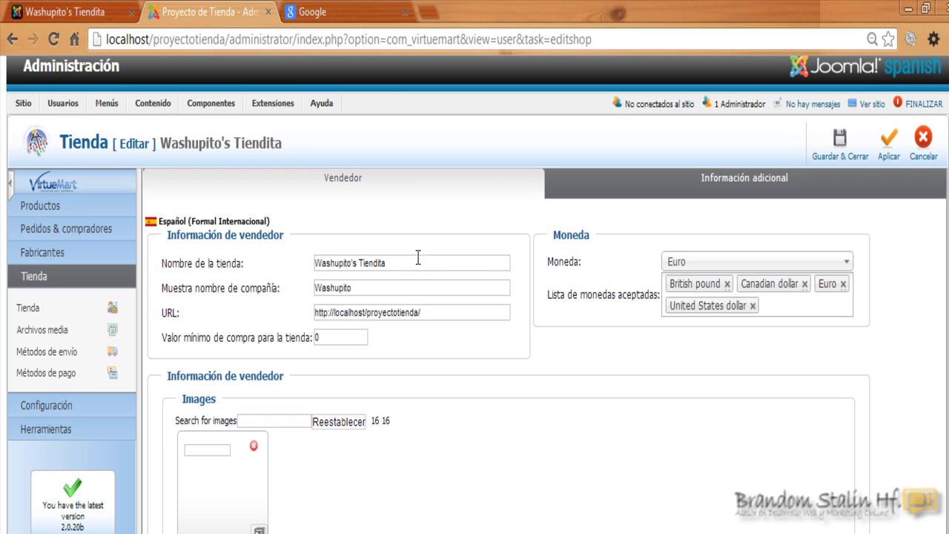
{"action": "left_click_drag", "start_coordinate": [418, 257], "coordinate": [314, 264]}
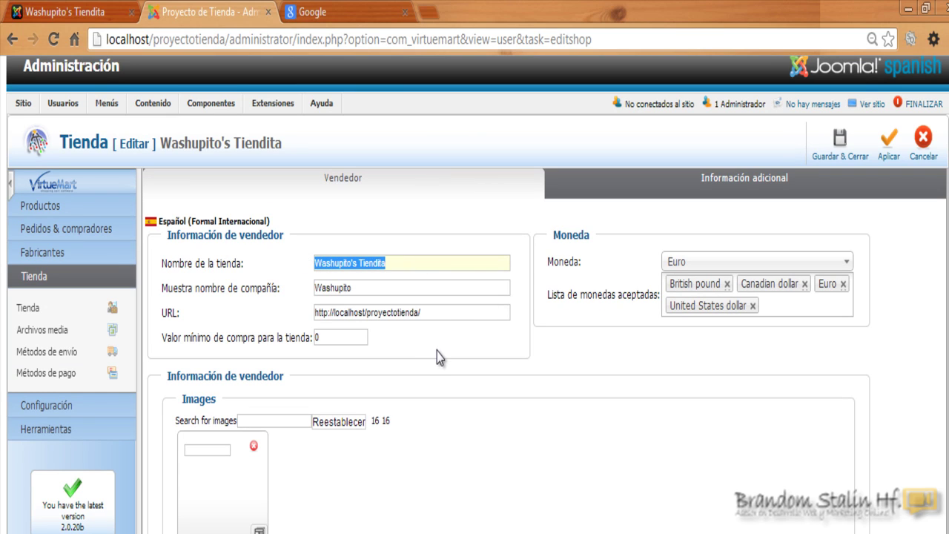
{"action": "key", "text": "BackSpace"}
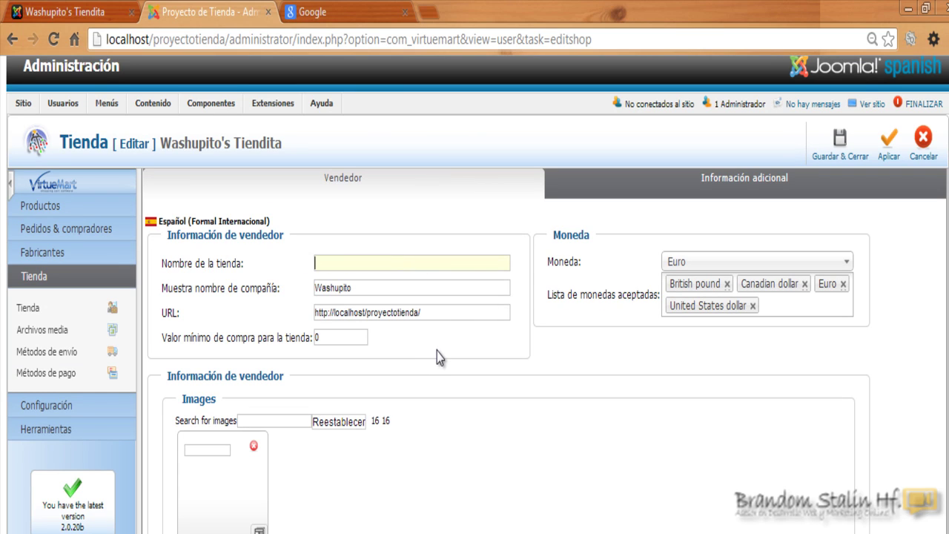
{"action": "type", "text": "Sky"}
{"action": "left_click", "coordinate": [911, 7]}
{"action": "double_click", "coordinate": [523, 152]}
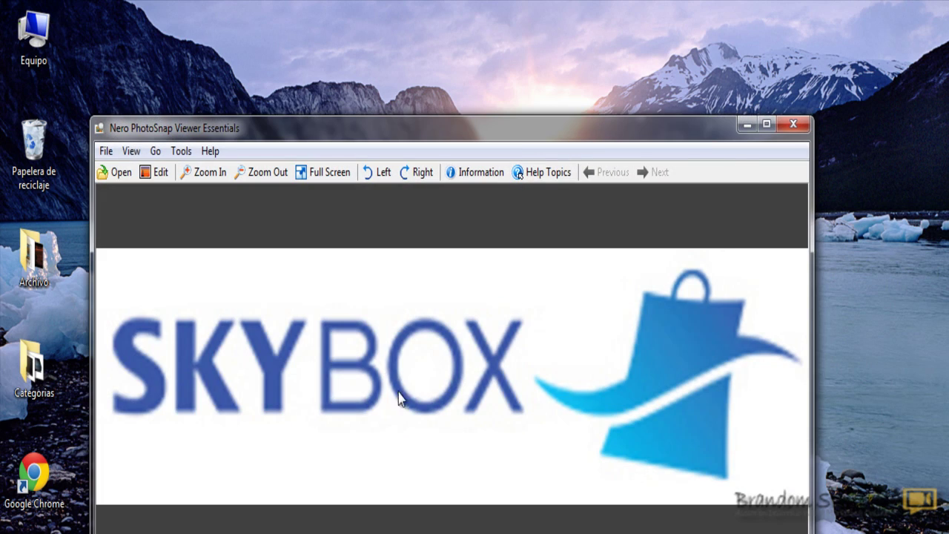
{"action": "left_click", "coordinate": [791, 128]}
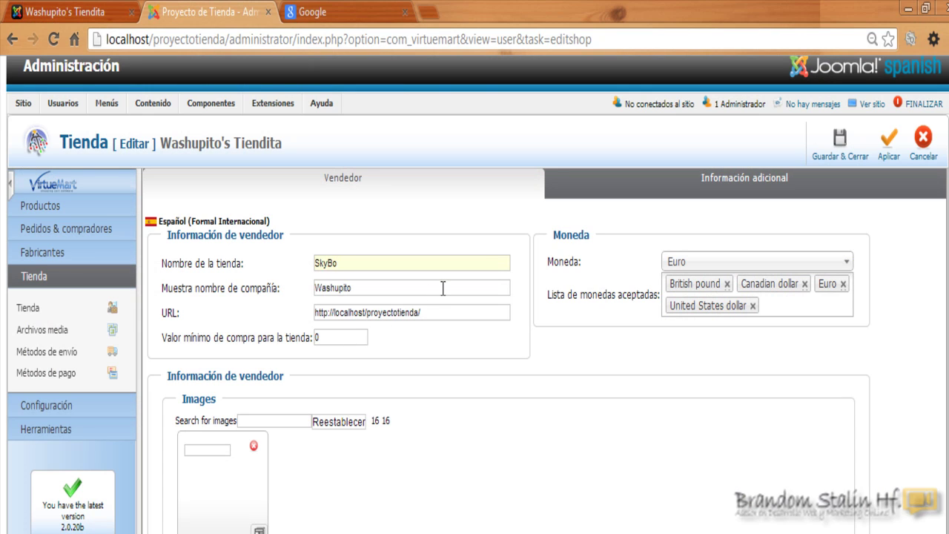
Copy 'SkyBox' from the store name and paste it over Washupito as the displayed company name.
{"action": "left_click_drag", "start_coordinate": [373, 263], "coordinate": [317, 265]}
{"action": "right_click", "coordinate": [320, 263]}
{"action": "left_click", "coordinate": [377, 380]}
{"action": "left_click_drag", "start_coordinate": [377, 290], "coordinate": [309, 290]}
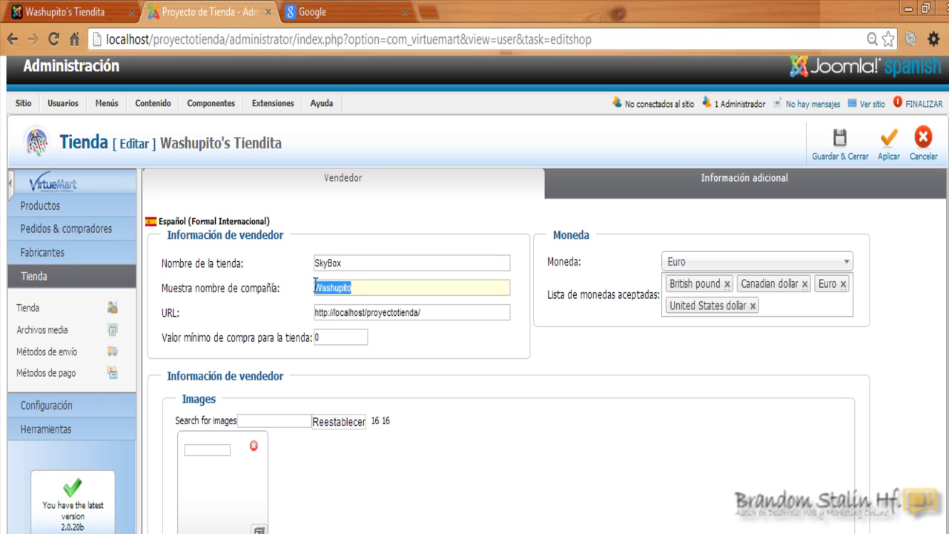
{"action": "key", "text": "BackSpace"}
{"action": "key", "text": "ctrl+v"}
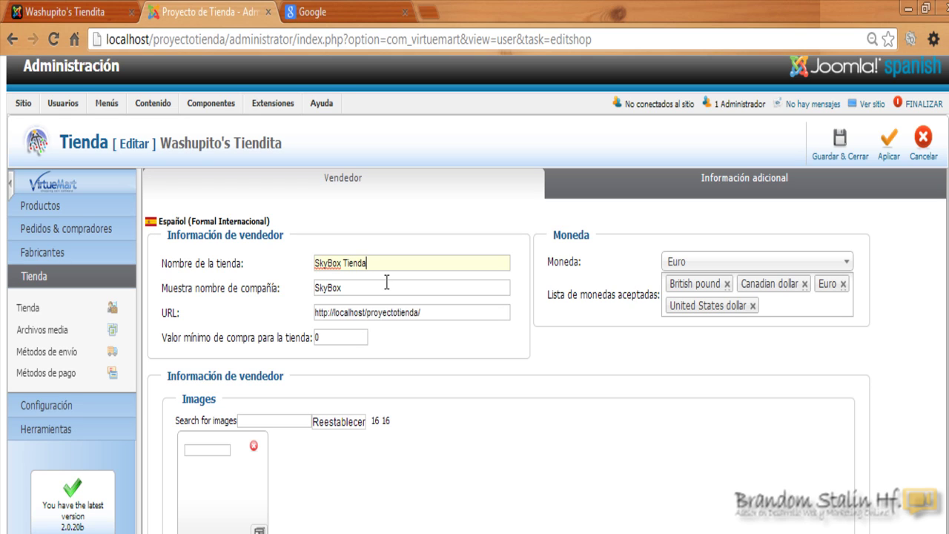
{"action": "left_click", "coordinate": [386, 285]}
Leave the store URL and the minimum purchase value of 0 unchanged.
{"action": "left_click_drag", "start_coordinate": [435, 317], "coordinate": [307, 310]}
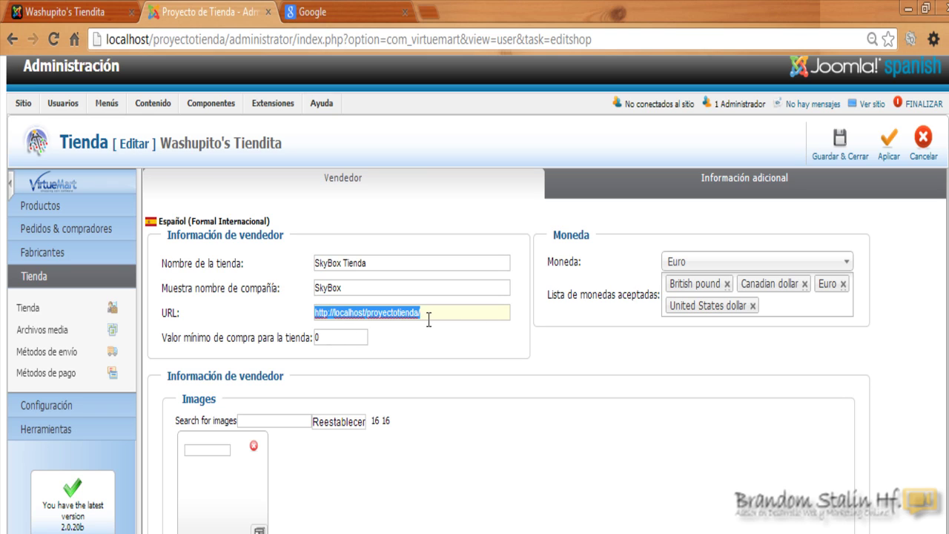
{"action": "left_click", "coordinate": [429, 320]}
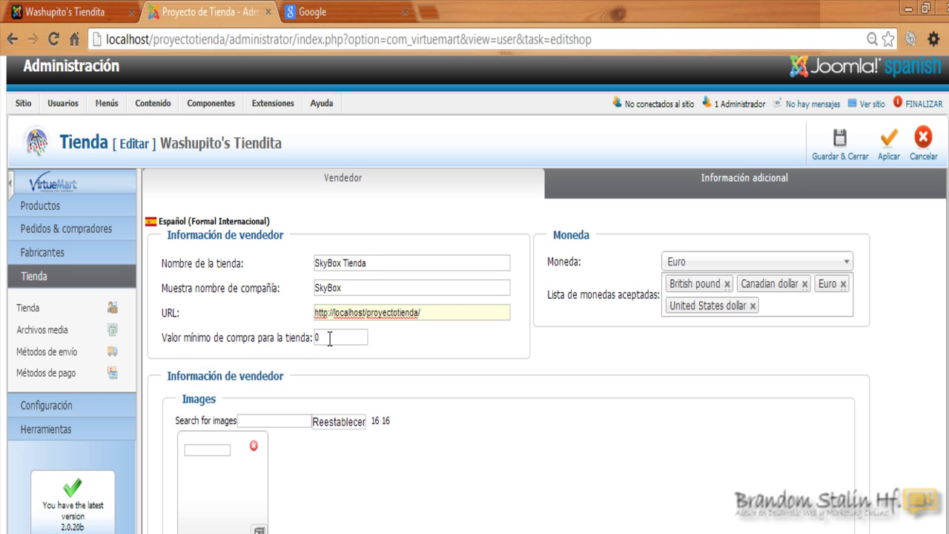
{"action": "left_click_drag", "start_coordinate": [328, 338], "coordinate": [318, 338]}
{"action": "left_click", "coordinate": [377, 361]}
Remove United States dollar, Euro, Canadian dollar and British pound from the accepted currencies.
{"action": "scroll", "coordinate": [448, 280], "scroll_direction": "down", "scroll_amount": 1}
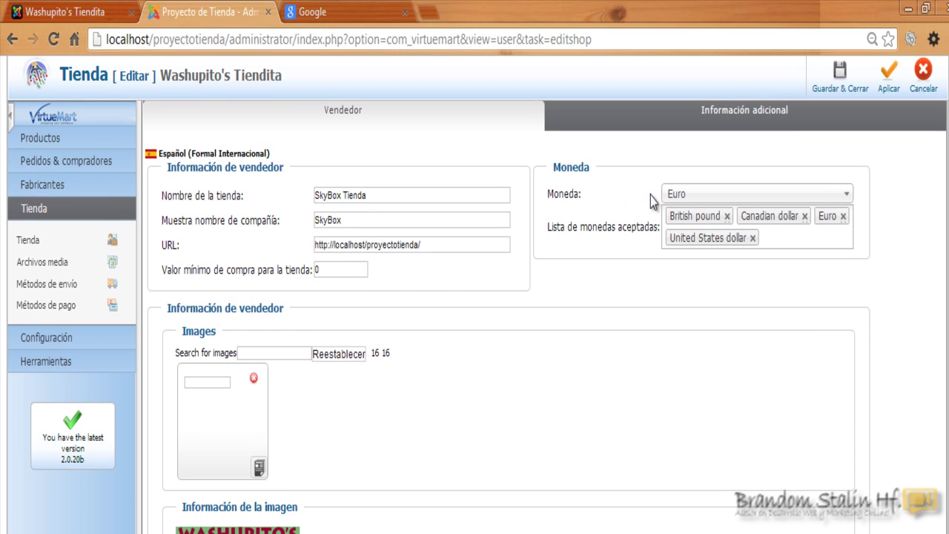
{"action": "scroll", "coordinate": [731, 205], "scroll_direction": "up", "scroll_amount": 1}
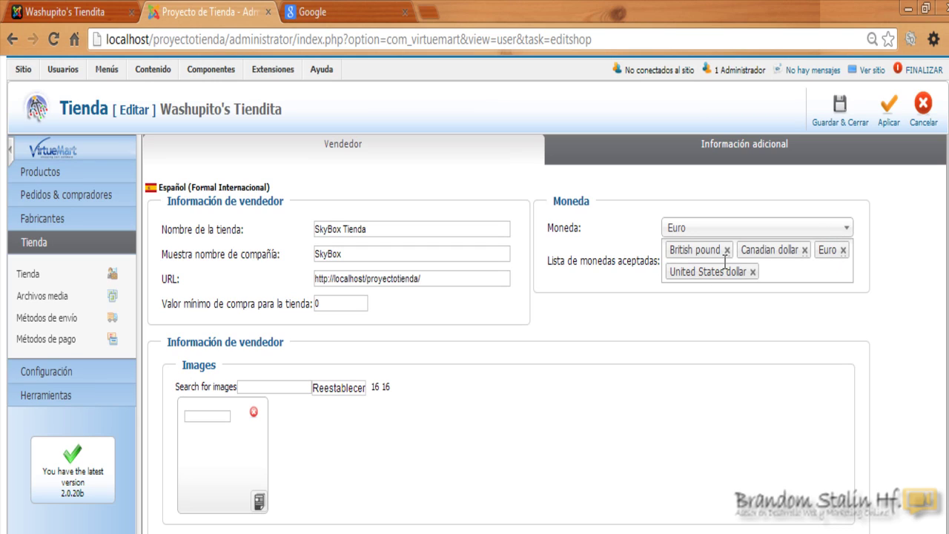
{"action": "left_click", "coordinate": [752, 273]}
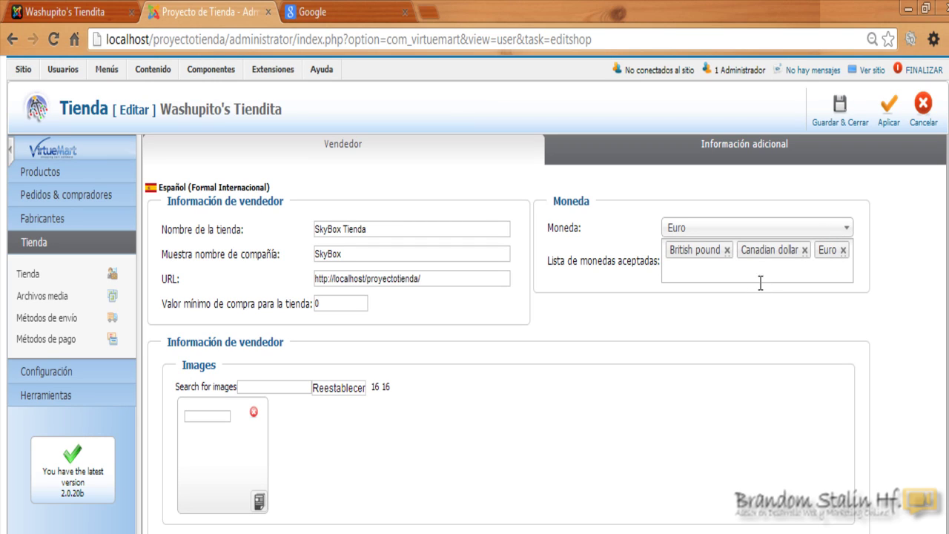
{"action": "left_click", "coordinate": [843, 250]}
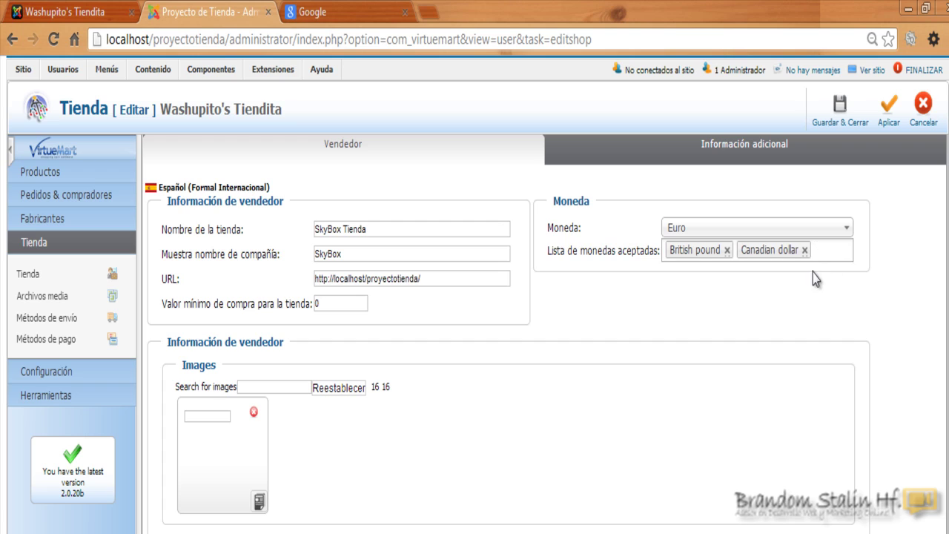
{"action": "left_click", "coordinate": [805, 252]}
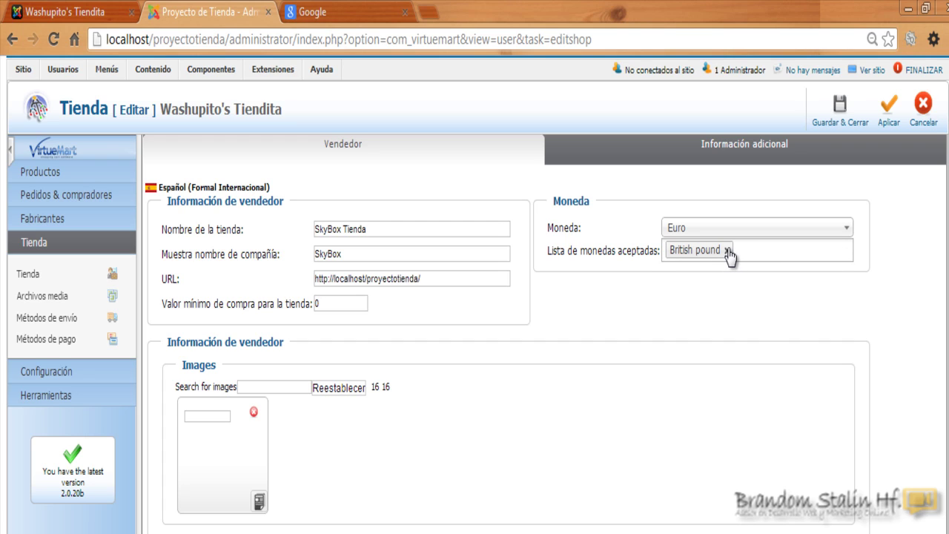
{"action": "left_click", "coordinate": [729, 252]}
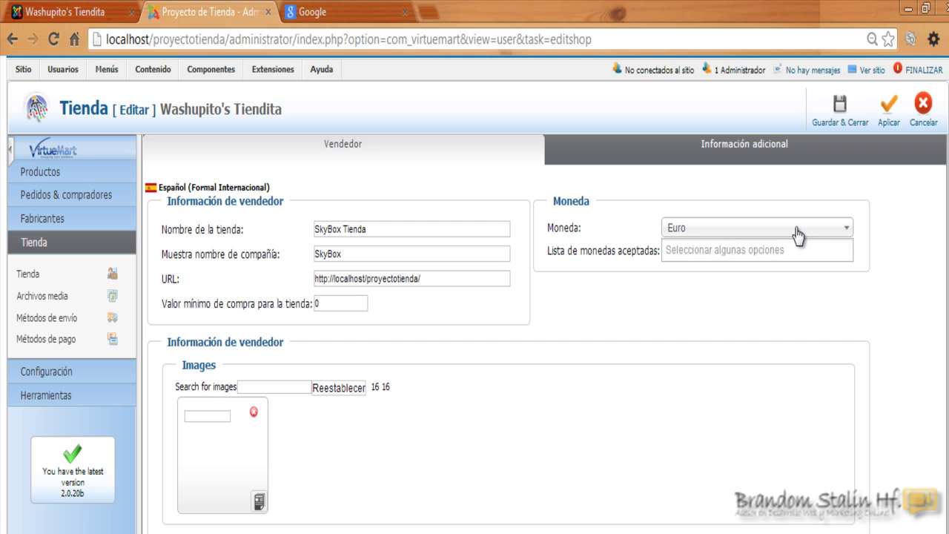
Set the store currency to United States dollar.
{"action": "left_click", "coordinate": [799, 234]}
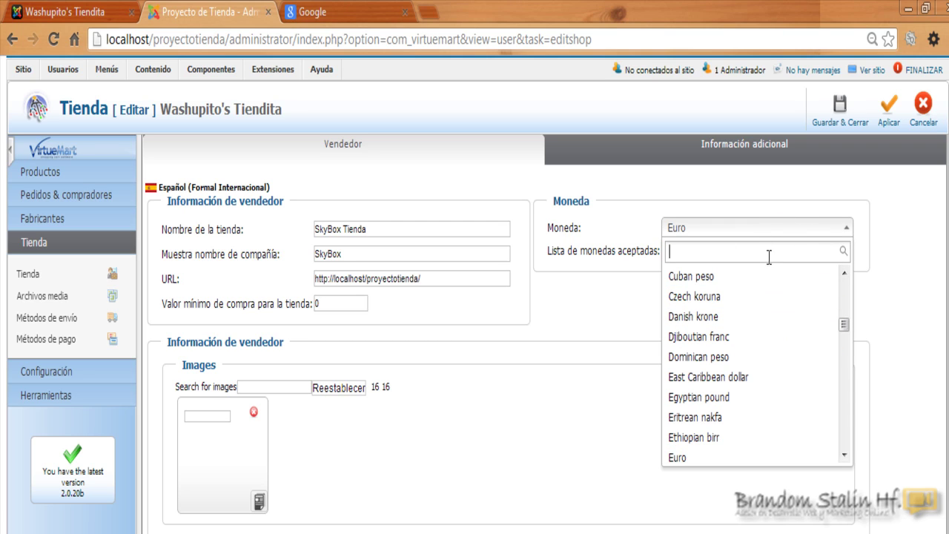
{"action": "left_click_drag", "start_coordinate": [846, 327], "coordinate": [846, 439]}
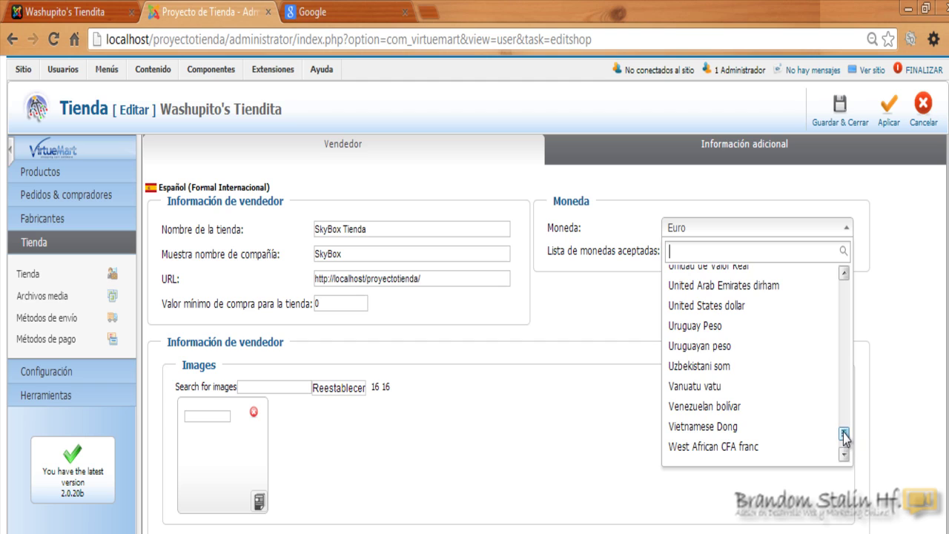
{"action": "left_click", "coordinate": [718, 306]}
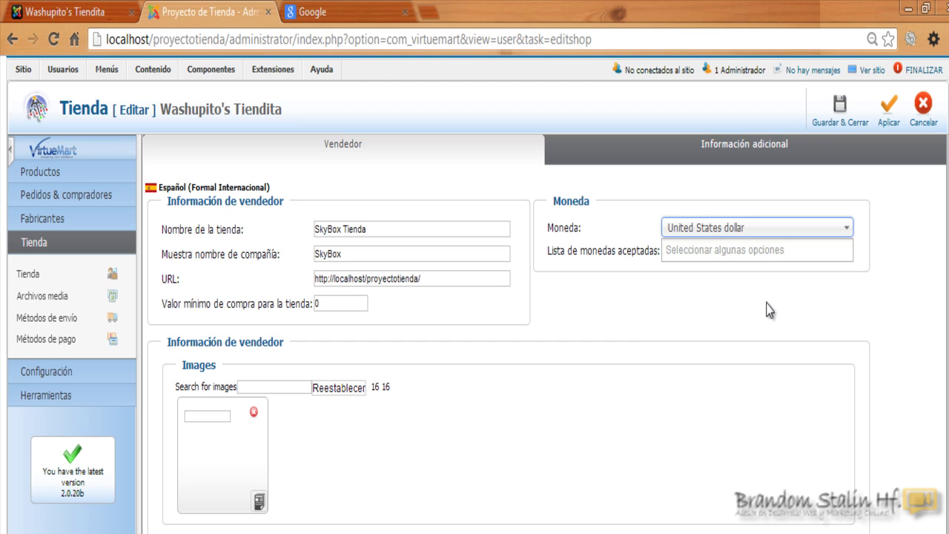
Add United States dollar as the only accepted currency.
{"action": "left_click", "coordinate": [741, 253]}
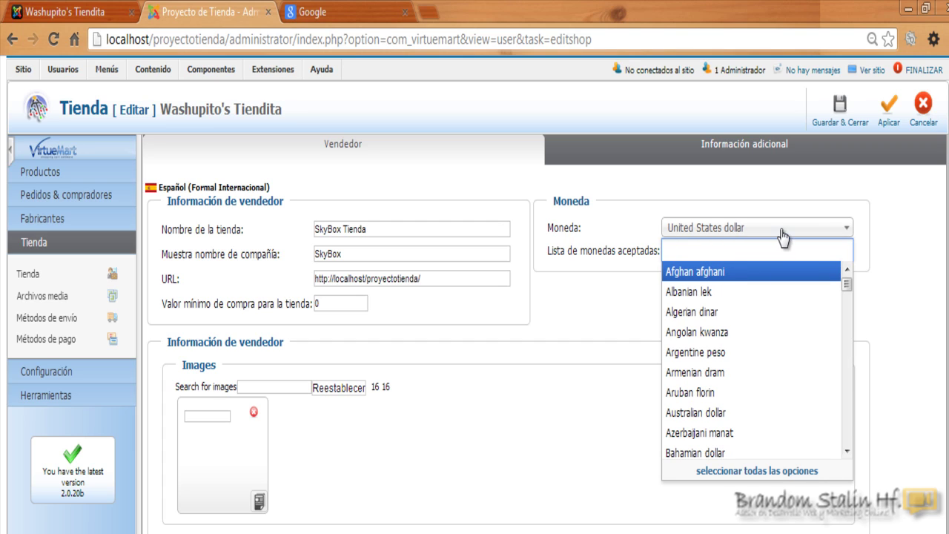
{"action": "left_click", "coordinate": [636, 330]}
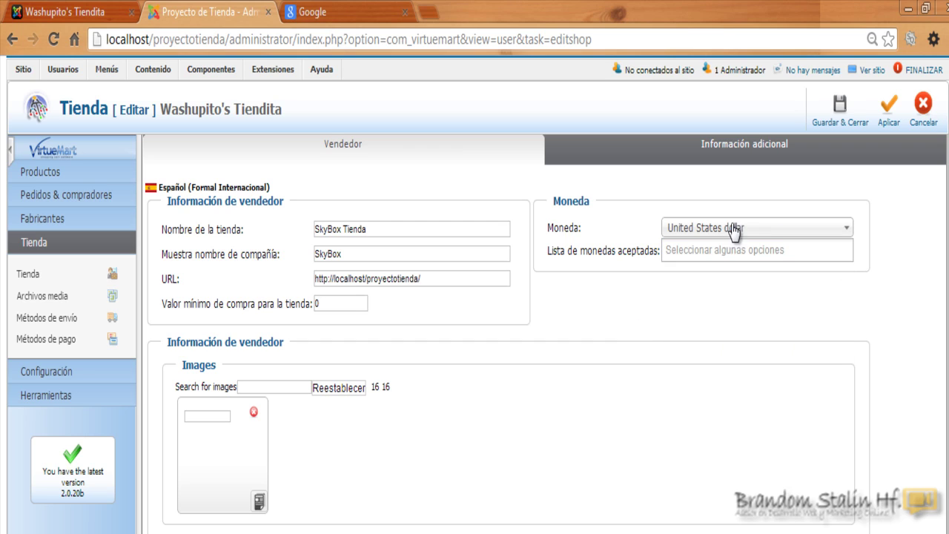
{"action": "left_click", "coordinate": [710, 251]}
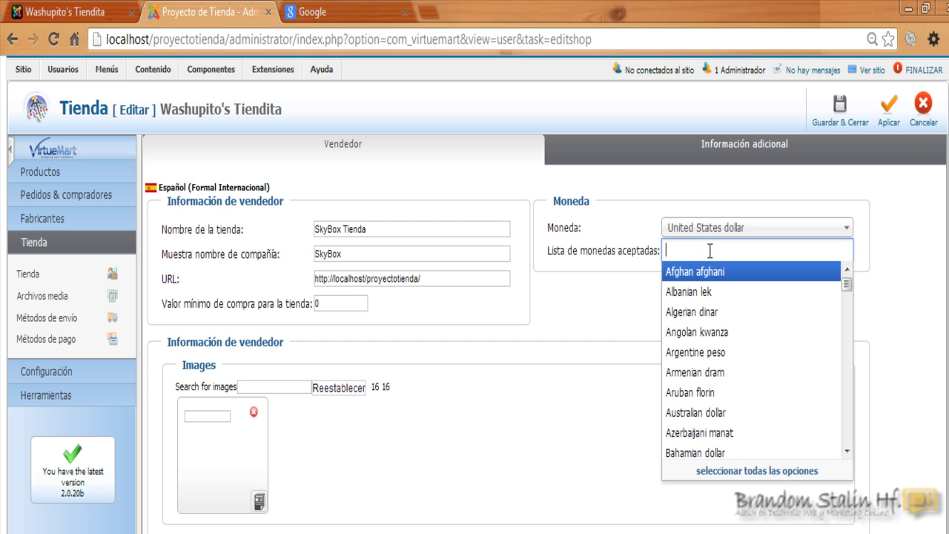
{"action": "left_click_drag", "start_coordinate": [846, 285], "coordinate": [857, 449]}
{"action": "left_click", "coordinate": [847, 271]}
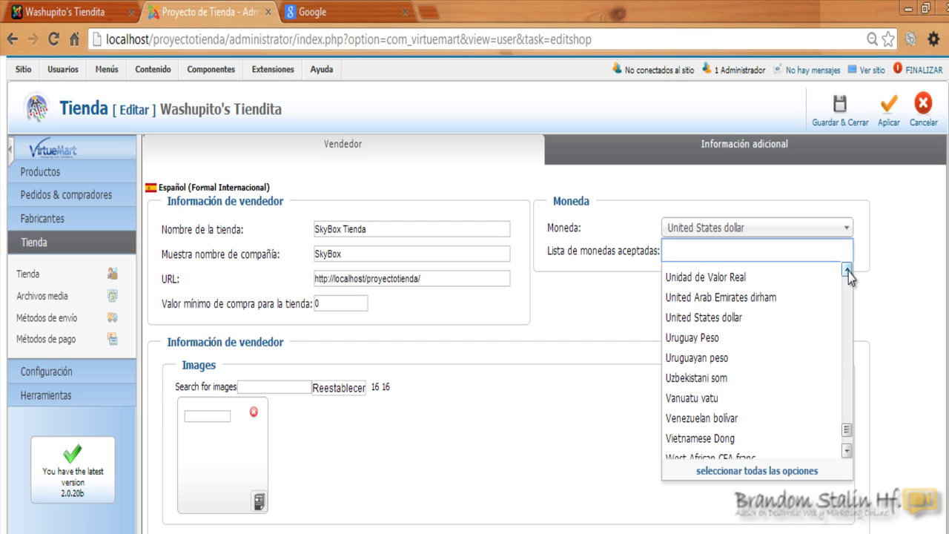
{"action": "left_click", "coordinate": [849, 273]}
{"action": "left_click", "coordinate": [753, 355]}
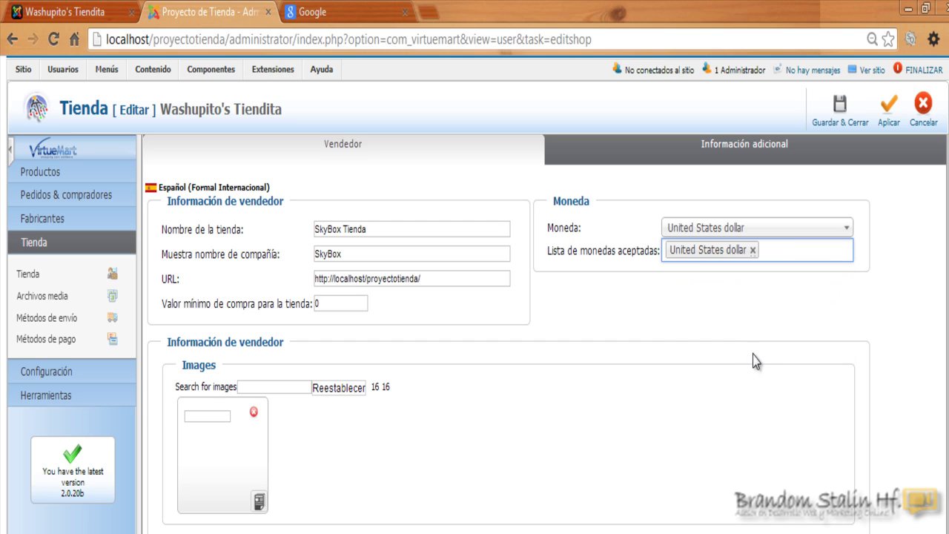
{"action": "left_click", "coordinate": [787, 301]}
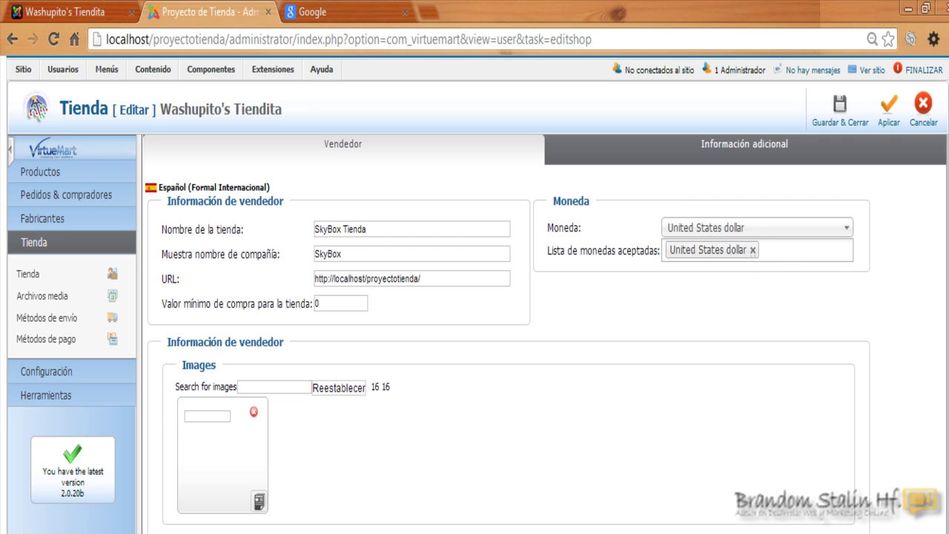
Choose logo.jpg as the store image upload and set the image action to replace.
{"action": "scroll", "coordinate": [474, 297], "scroll_direction": "down", "scroll_amount": 5}
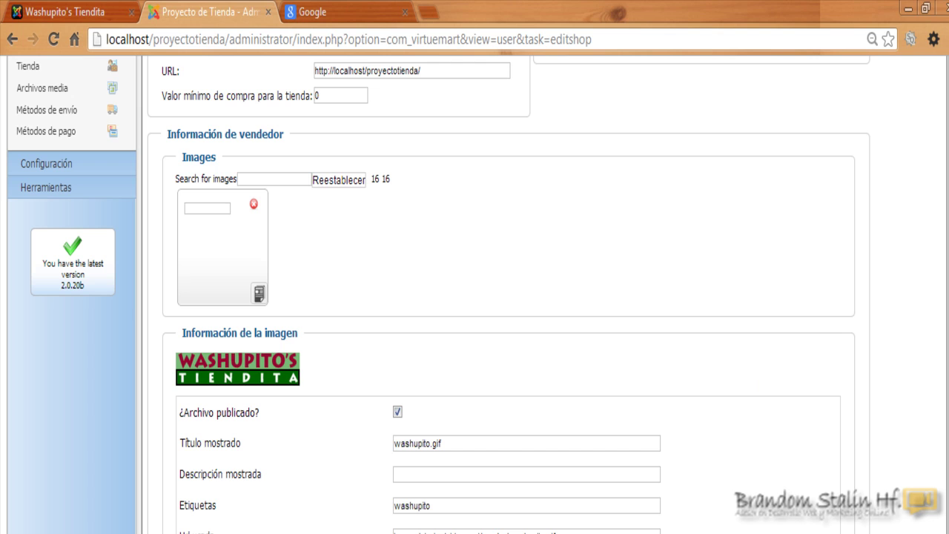
{"action": "scroll", "coordinate": [474, 297], "scroll_direction": "down", "scroll_amount": 2}
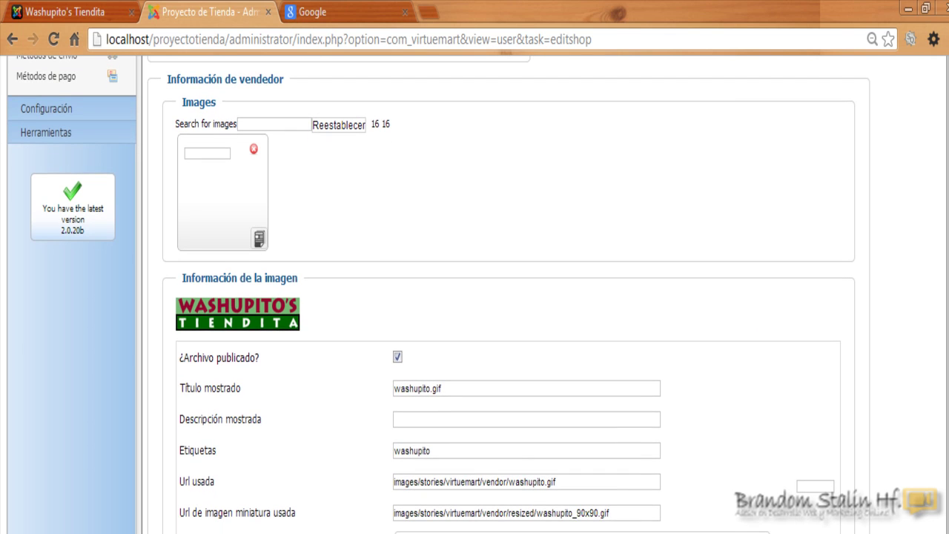
{"action": "scroll", "coordinate": [474, 296], "scroll_direction": "down", "scroll_amount": 5}
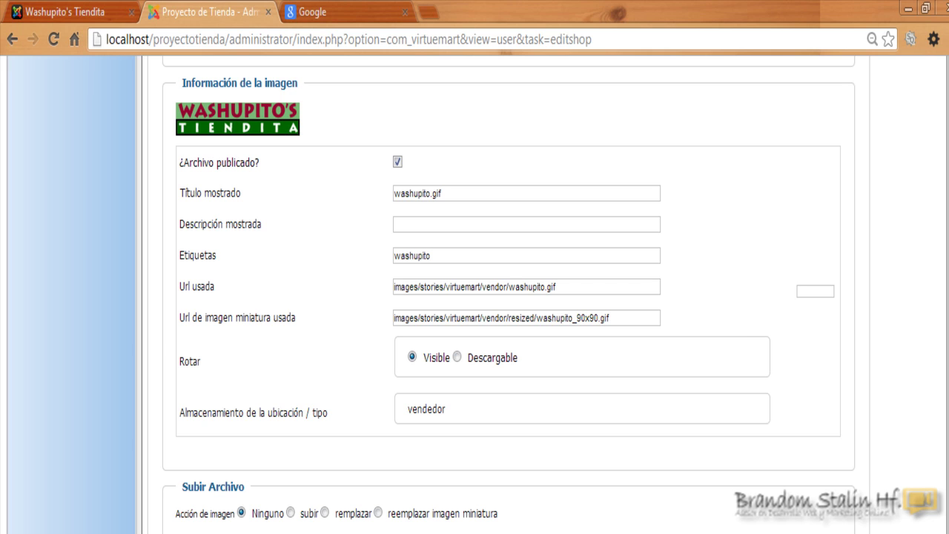
{"action": "scroll", "coordinate": [365, 439], "scroll_direction": "down", "scroll_amount": 1}
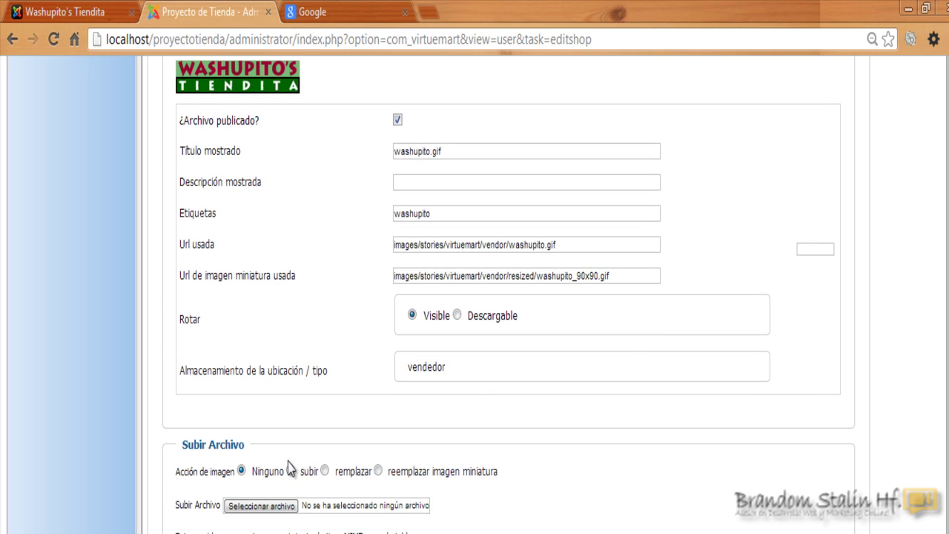
{"action": "left_click", "coordinate": [276, 509]}
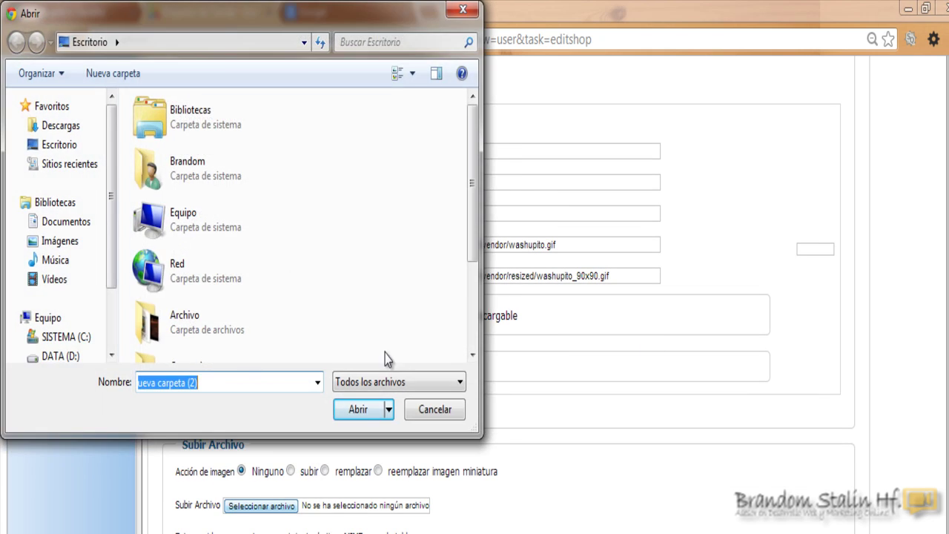
{"action": "left_click_drag", "start_coordinate": [479, 173], "coordinate": [481, 276]}
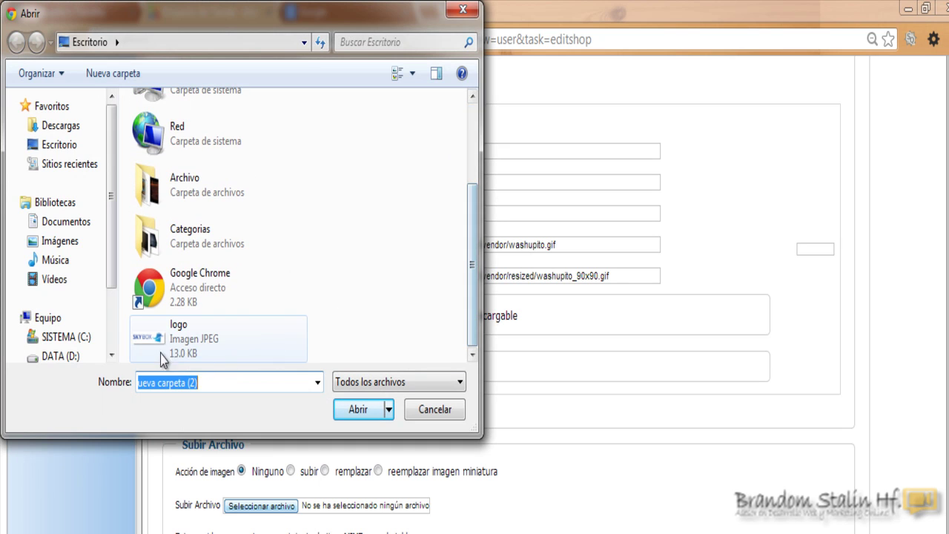
{"action": "left_click", "coordinate": [160, 355]}
{"action": "left_click", "coordinate": [358, 410]}
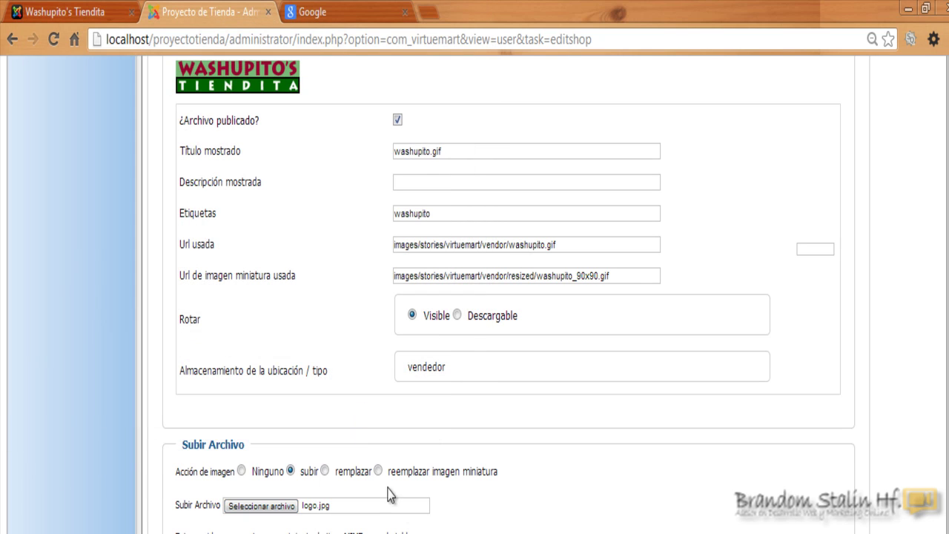
{"action": "left_click", "coordinate": [325, 471]}
Apply the store changes to save them and upload the logo.
{"action": "scroll", "coordinate": [919, 317], "scroll_direction": "up", "scroll_amount": 1}
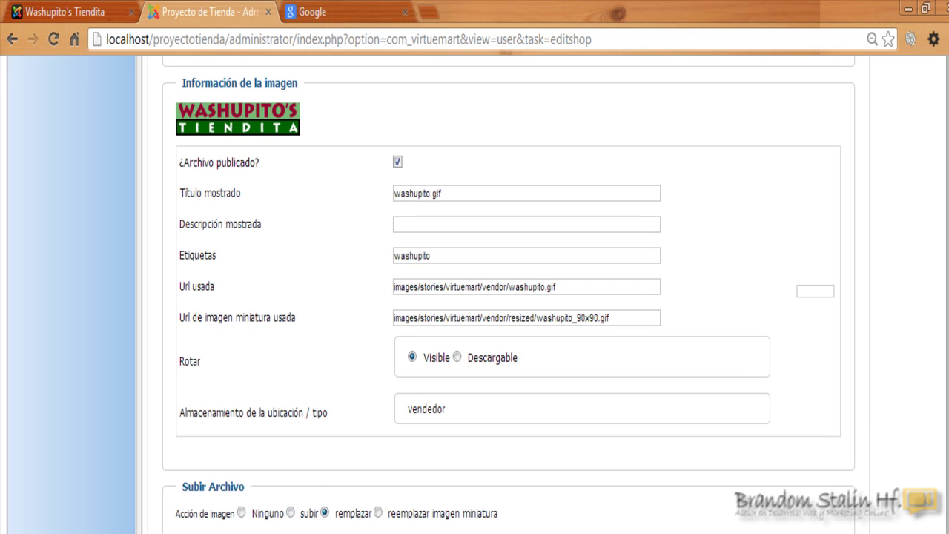
{"action": "scroll", "coordinate": [475, 296], "scroll_direction": "up", "scroll_amount": 10}
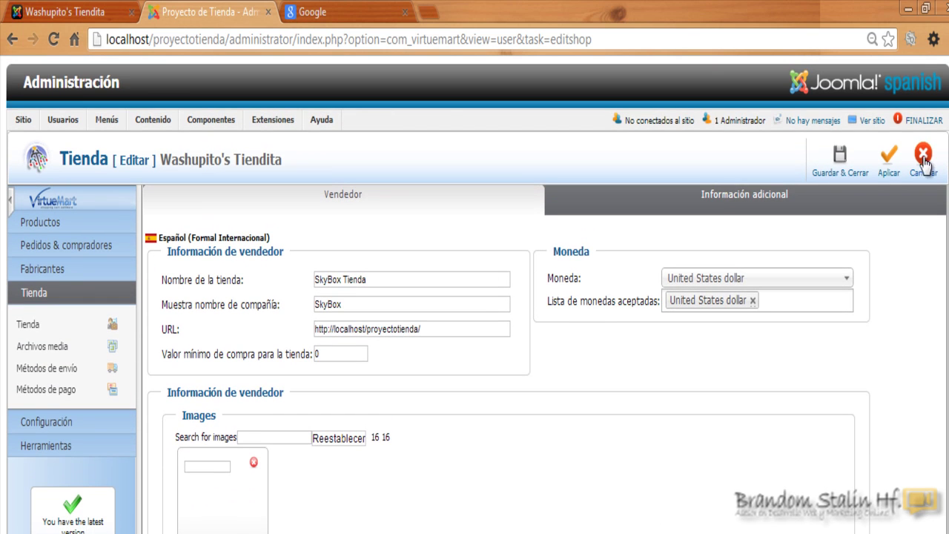
{"action": "left_click", "coordinate": [888, 172]}
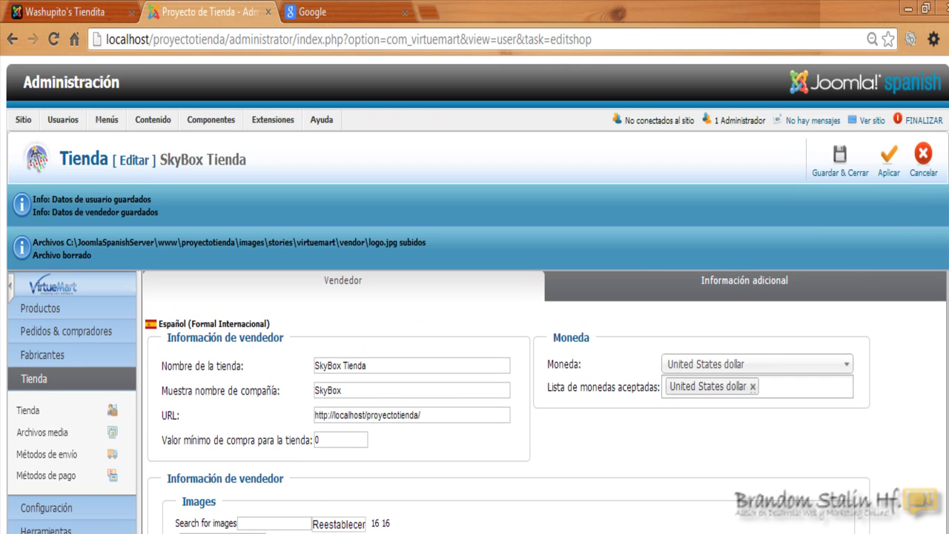
{"action": "scroll", "coordinate": [474, 297], "scroll_direction": "down", "scroll_amount": 6}
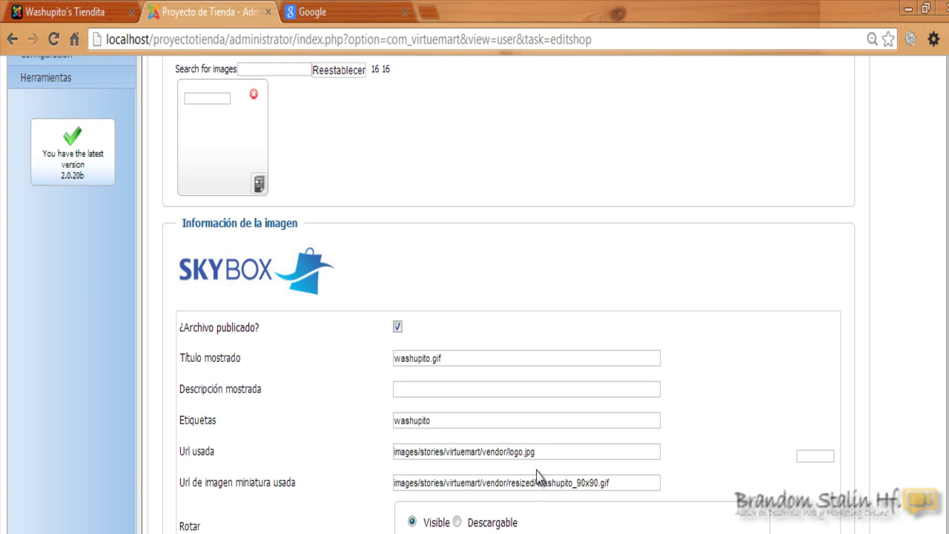
Copy the company name 'SkyBox' and paste it over washupito.gif as the logo's displayed title.
{"action": "left_click_drag", "start_coordinate": [545, 452], "coordinate": [369, 455]}
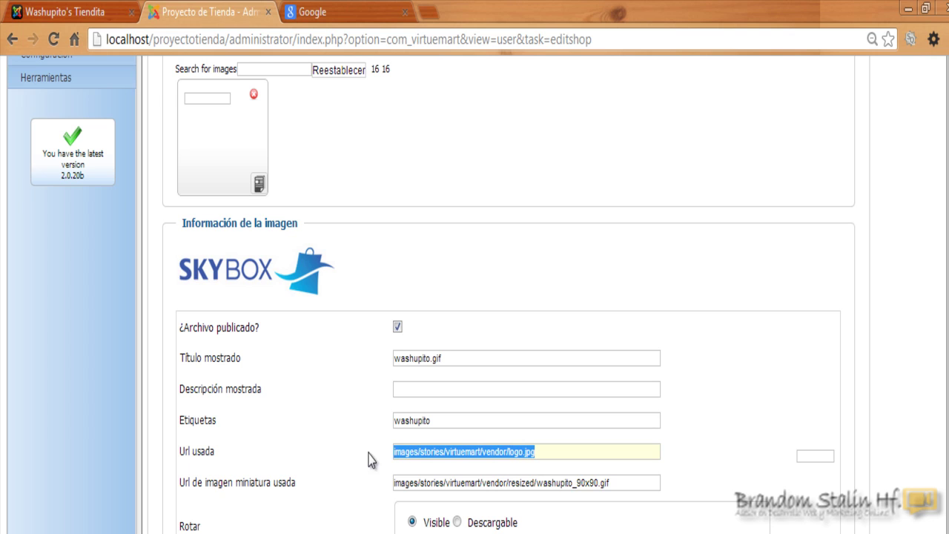
{"action": "left_click", "coordinate": [445, 359]}
{"action": "left_click_drag", "start_coordinate": [445, 359], "coordinate": [387, 358]}
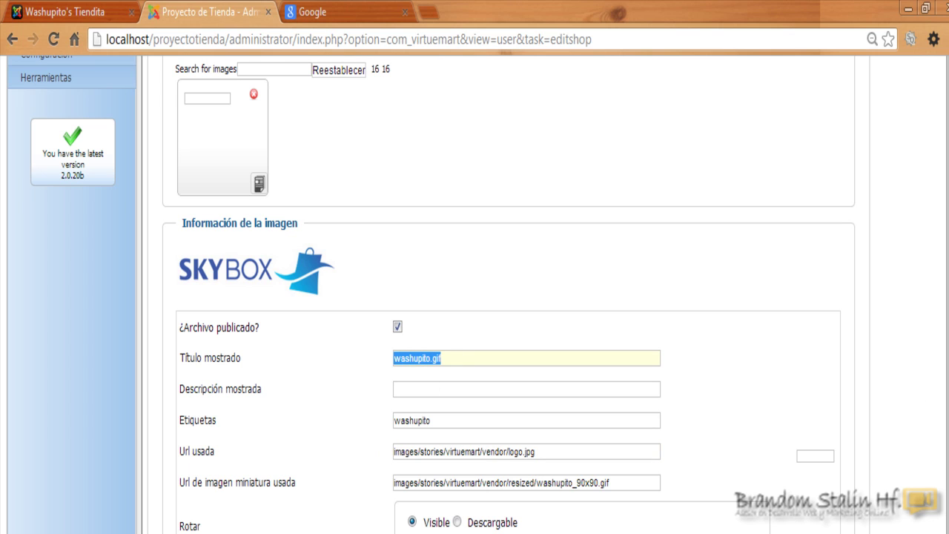
{"action": "scroll", "coordinate": [387, 359], "scroll_direction": "up", "scroll_amount": 4}
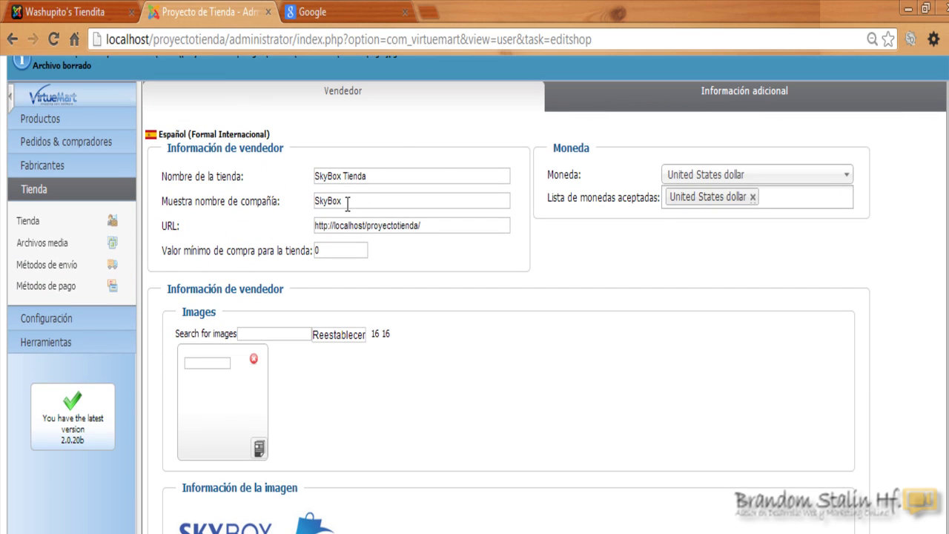
{"action": "left_click_drag", "start_coordinate": [347, 205], "coordinate": [313, 203]}
{"action": "right_click", "coordinate": [321, 203]}
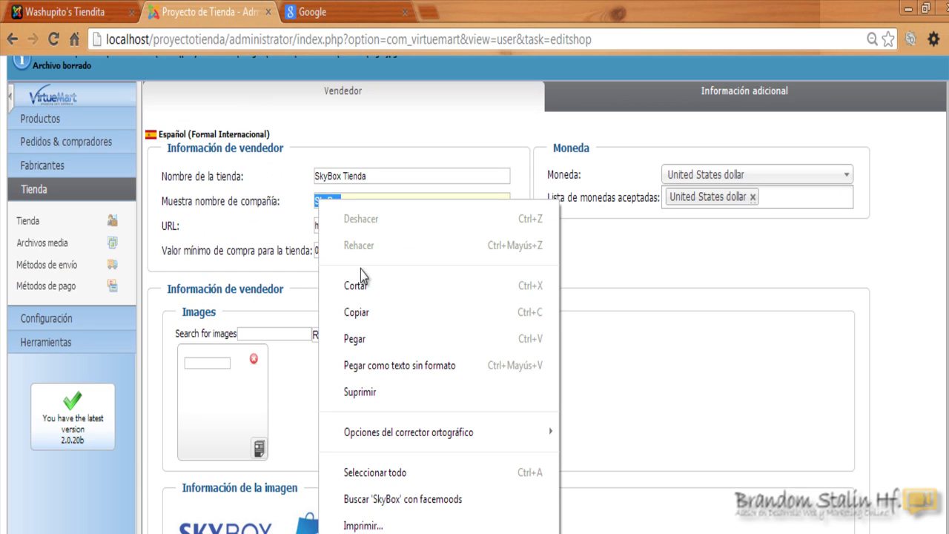
{"action": "left_click", "coordinate": [382, 312]}
{"action": "scroll", "coordinate": [382, 312], "scroll_direction": "down", "scroll_amount": 4}
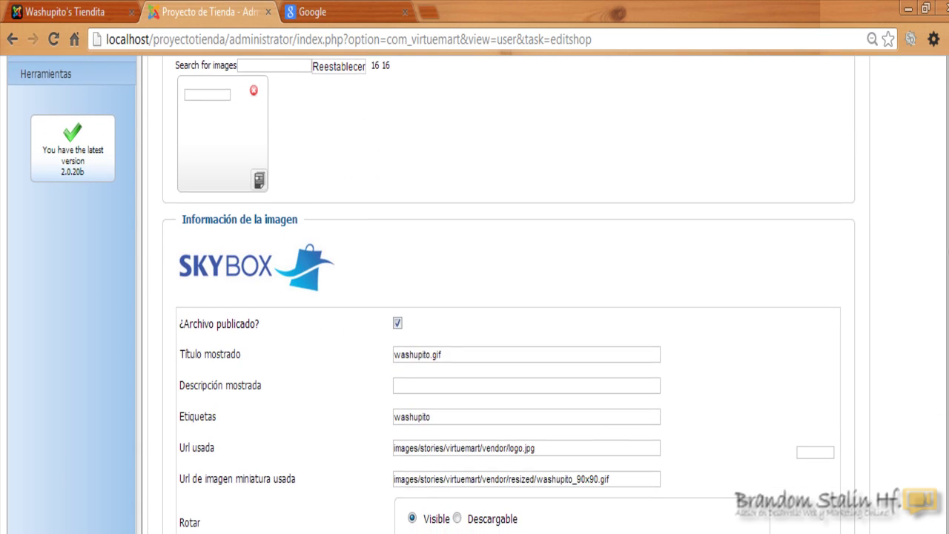
{"action": "left_click_drag", "start_coordinate": [474, 358], "coordinate": [365, 359]}
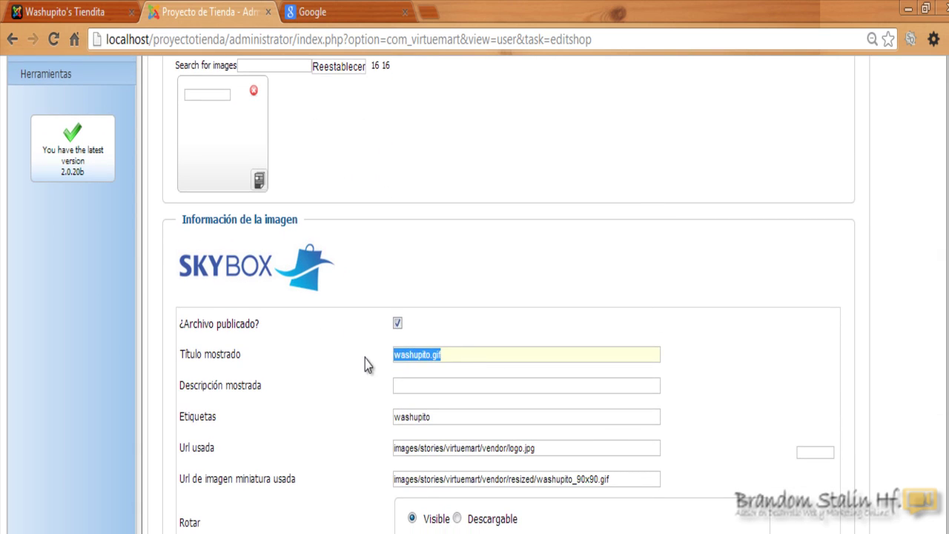
{"action": "key", "text": "BackSpace"}
{"action": "key", "text": "ctrl+v"}
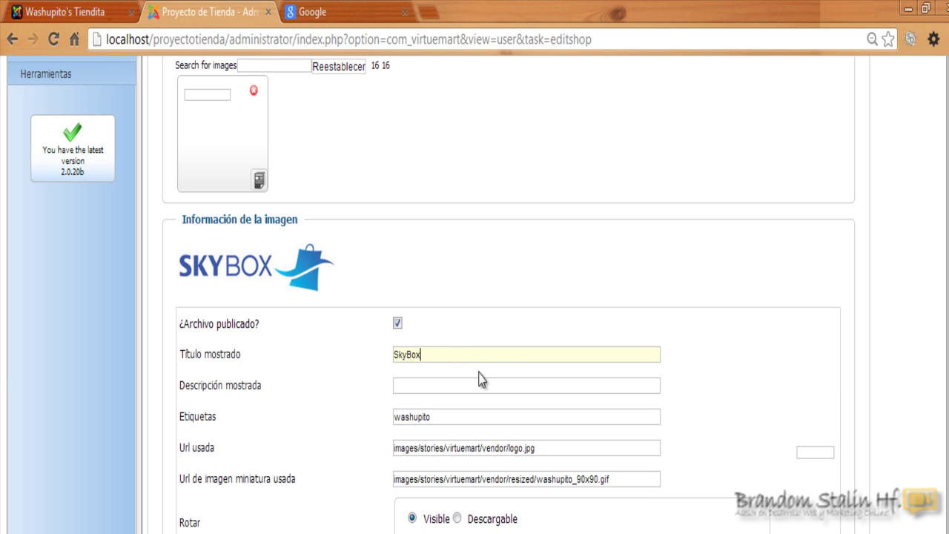
{"action": "left_click", "coordinate": [504, 334]}
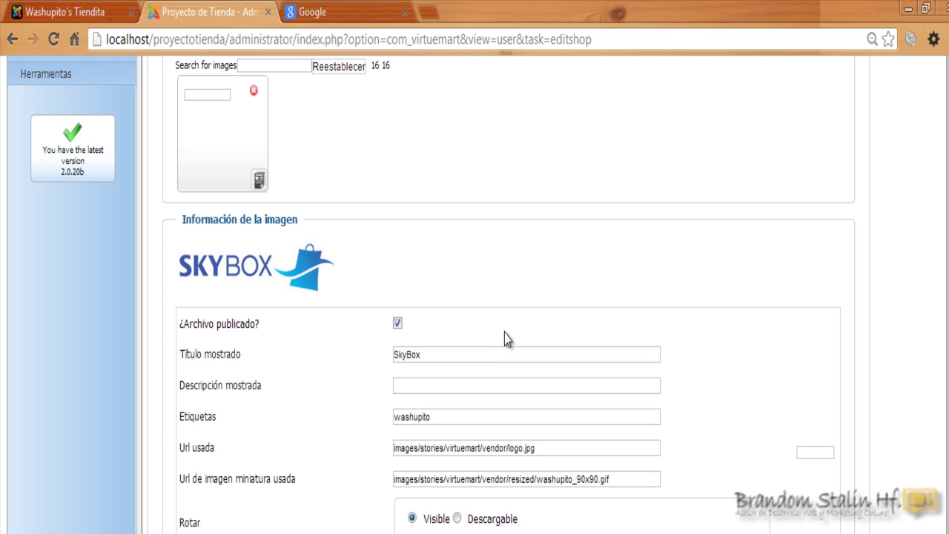
Replace the logo's washupito tag with 'SkyBox'.
{"action": "left_click", "coordinate": [428, 386]}
{"action": "key", "text": "Tab"}
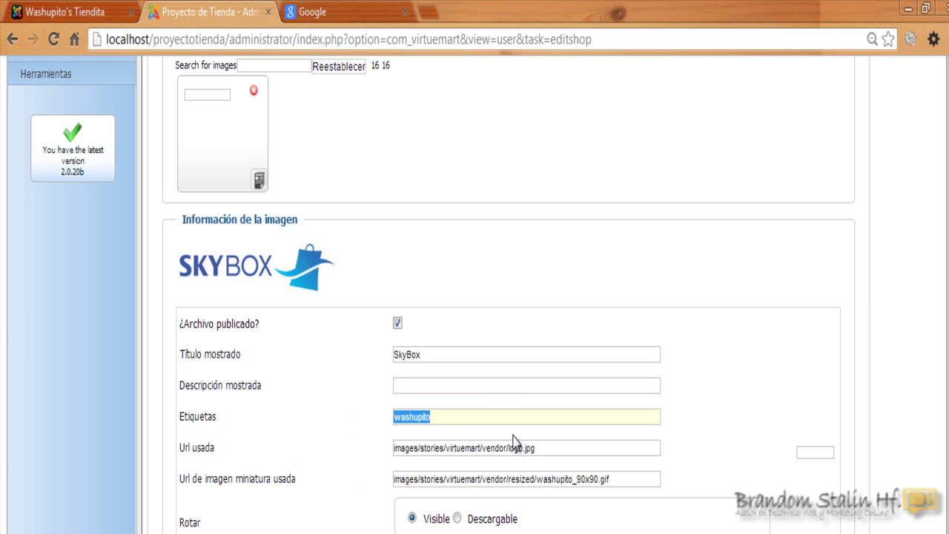
{"action": "key", "text": "BackSpace"}
{"action": "key", "text": "ctrl+v"}
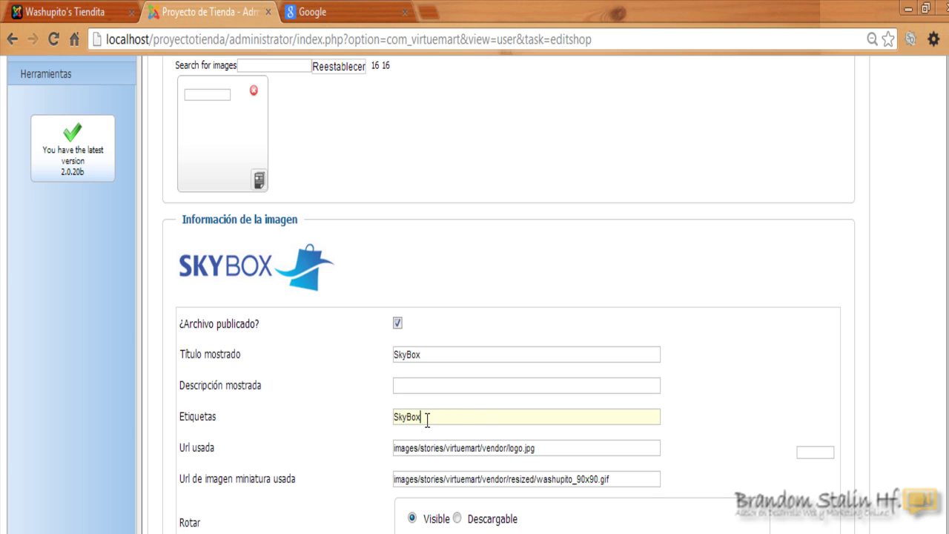
{"action": "left_click_drag", "start_coordinate": [426, 419], "coordinate": [386, 418]}
{"action": "scroll", "coordinate": [579, 312], "scroll_direction": "down", "scroll_amount": 2}
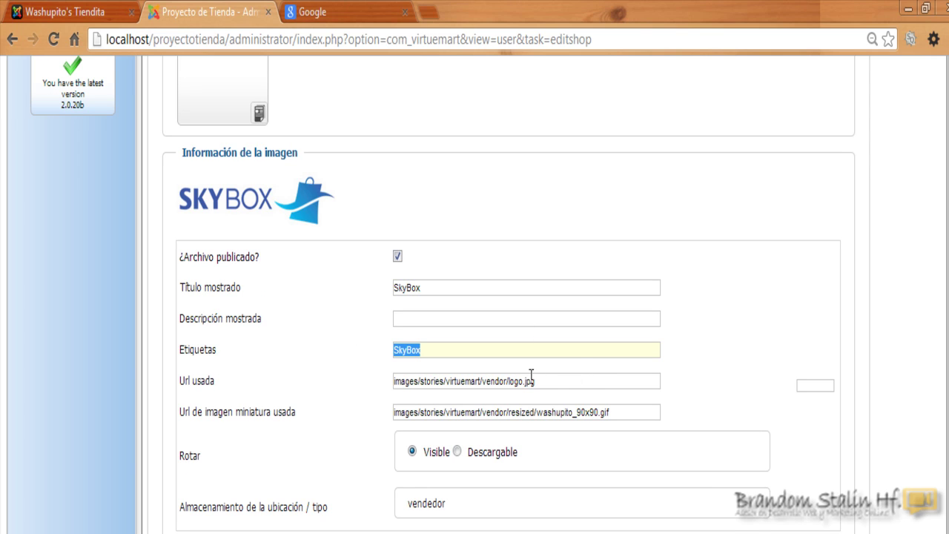
Set the thumbnail image action to replace and save the store settings.
{"action": "left_click_drag", "start_coordinate": [511, 380], "coordinate": [539, 381]}
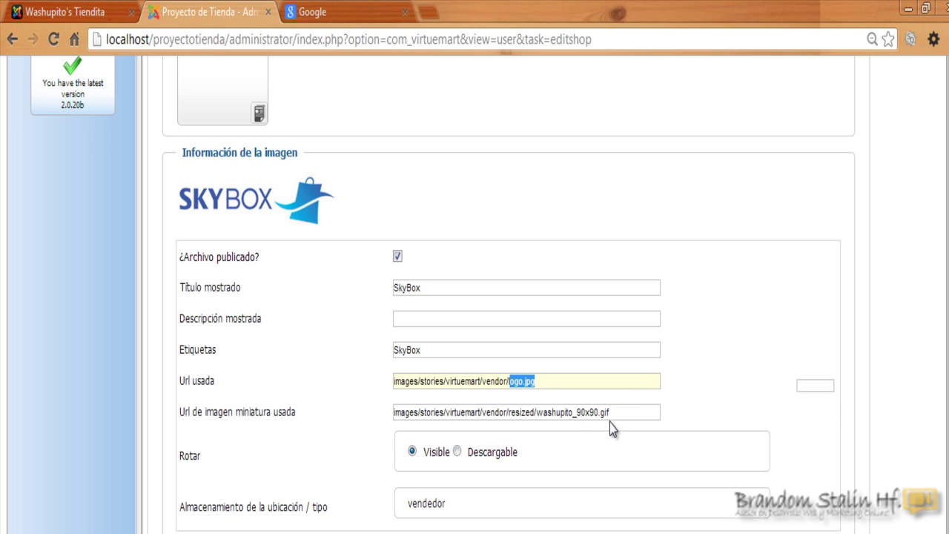
{"action": "scroll", "coordinate": [908, 269], "scroll_direction": "down", "scroll_amount": 1}
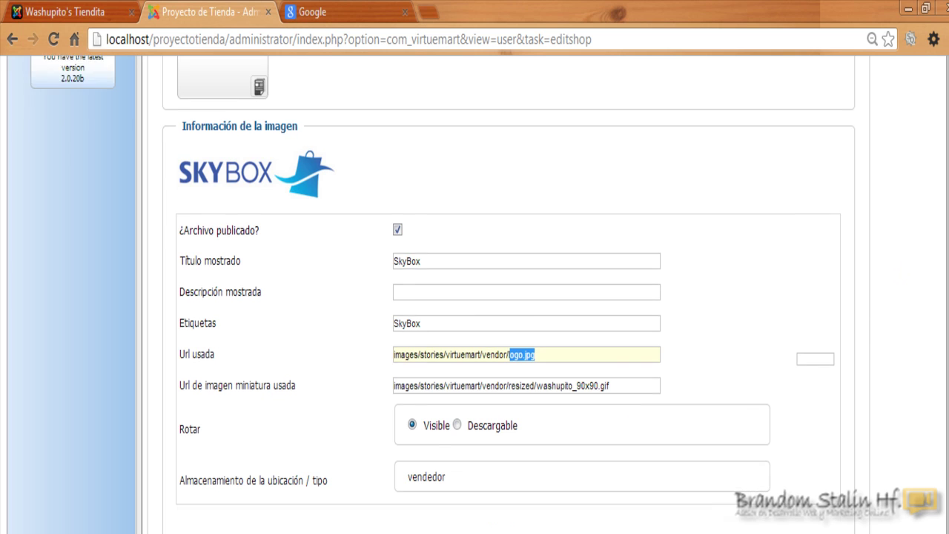
{"action": "scroll", "coordinate": [504, 297], "scroll_direction": "down", "scroll_amount": 3}
{"action": "scroll", "coordinate": [509, 294], "scroll_direction": "up", "scroll_amount": 1}
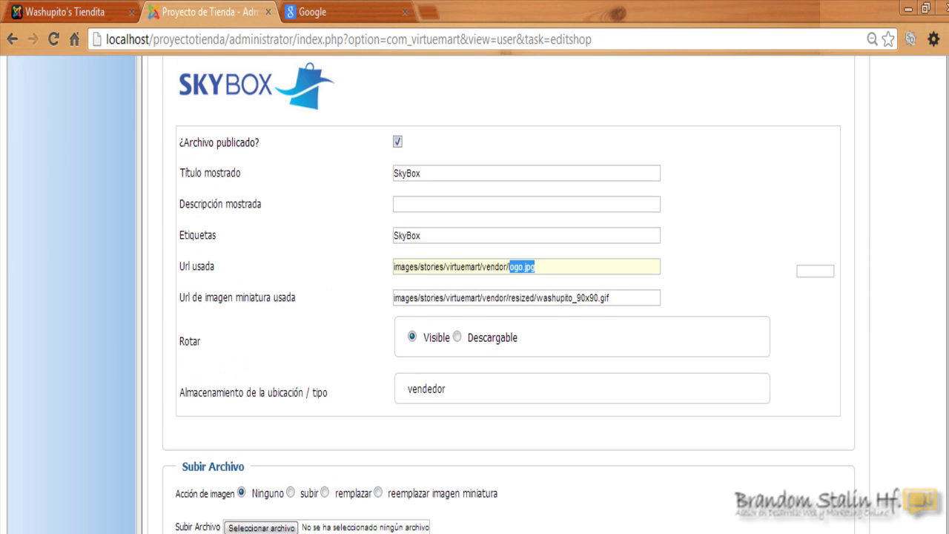
{"action": "left_click", "coordinate": [378, 502]}
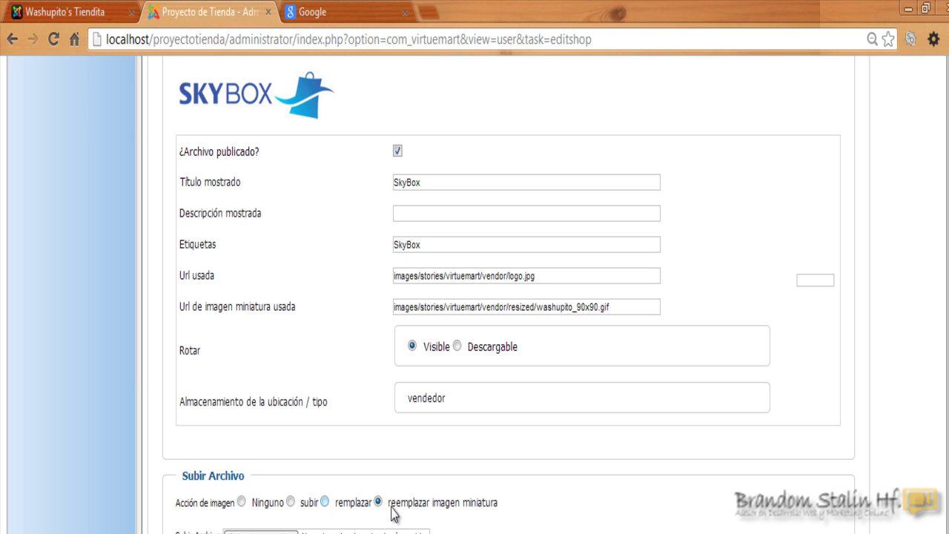
{"action": "scroll", "coordinate": [400, 515], "scroll_direction": "up", "scroll_amount": 1}
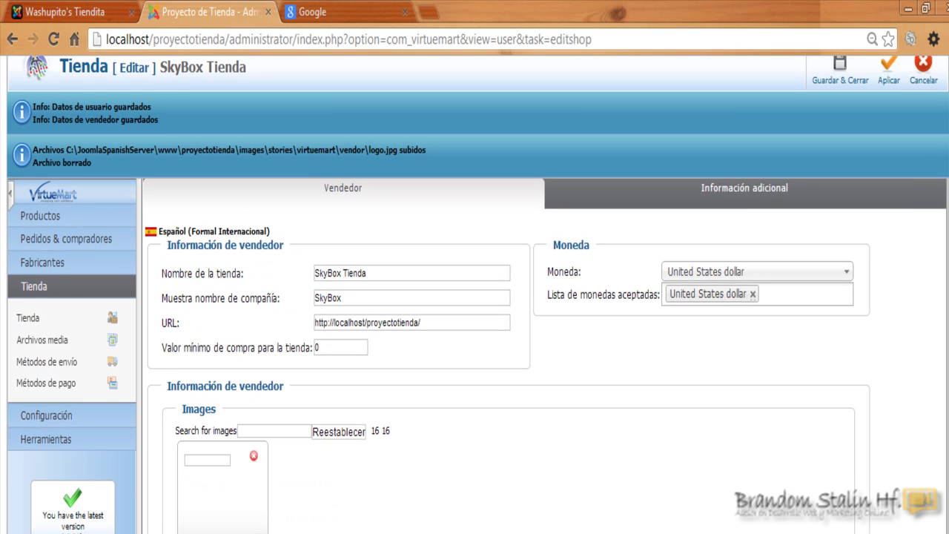
{"action": "scroll", "coordinate": [915, 148], "scroll_direction": "up", "scroll_amount": 3}
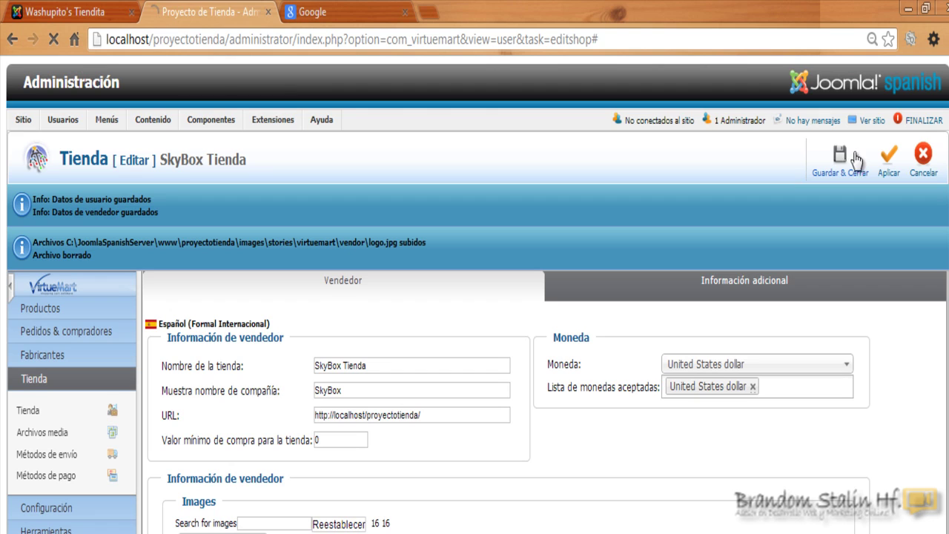
{"action": "left_click", "coordinate": [839, 156]}
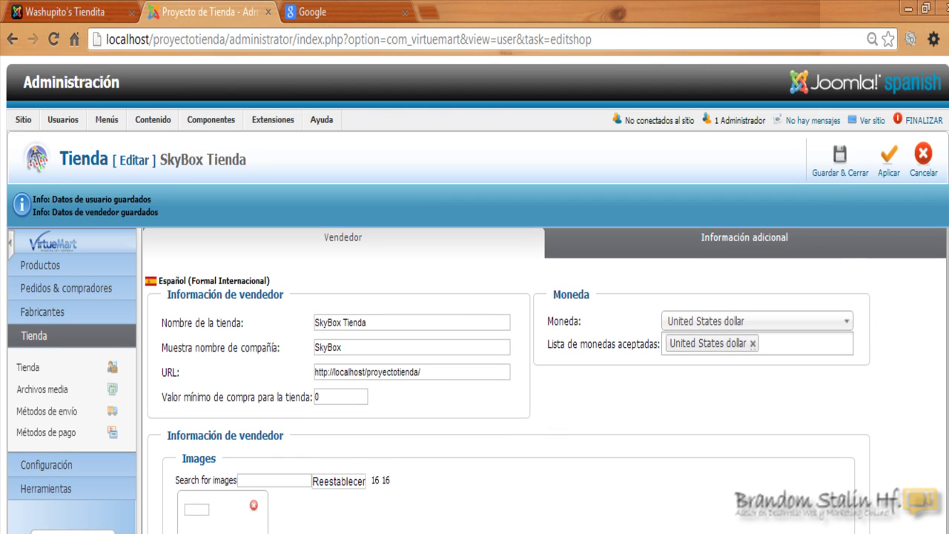
Change the thumbnail URL to images/stories/virtuemart/vendor/logo.jpg, dropping the resized folder.
{"action": "scroll", "coordinate": [880, 324], "scroll_direction": "down", "scroll_amount": 2}
{"action": "scroll", "coordinate": [474, 297], "scroll_direction": "down", "scroll_amount": 5}
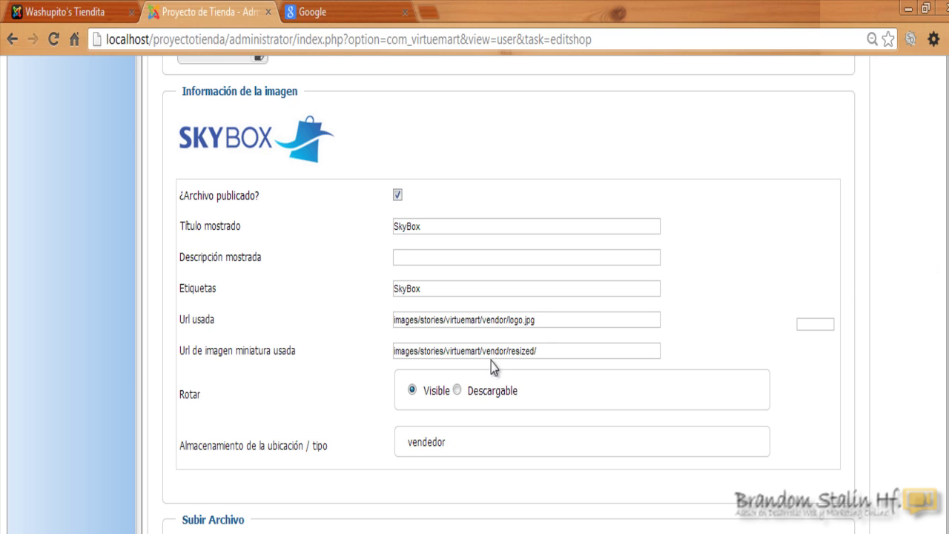
{"action": "scroll", "coordinate": [520, 356], "scroll_direction": "down", "scroll_amount": 1}
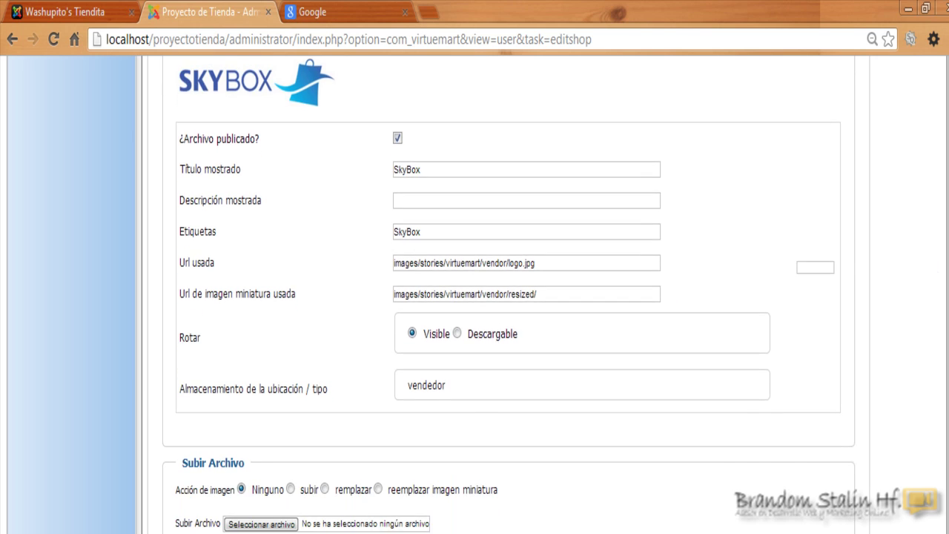
{"action": "scroll", "coordinate": [519, 356], "scroll_direction": "up", "scroll_amount": 1}
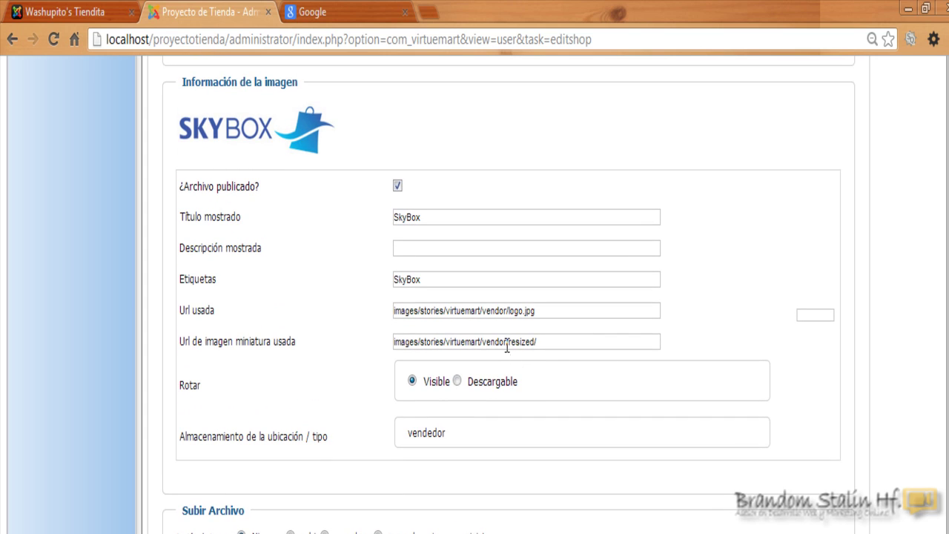
{"action": "left_click_drag", "start_coordinate": [509, 311], "coordinate": [541, 311]}
{"action": "right_click", "coordinate": [528, 304]}
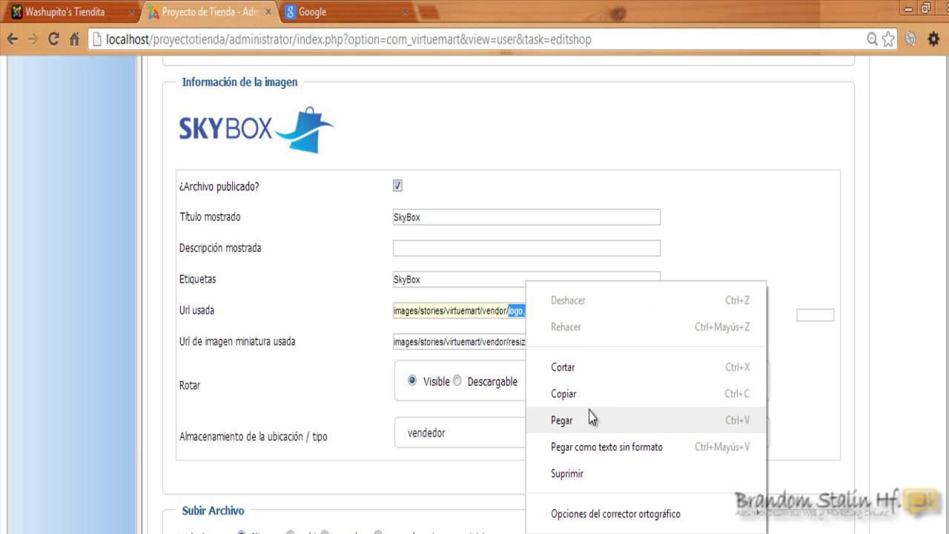
{"action": "left_click", "coordinate": [583, 397]}
{"action": "left_click", "coordinate": [547, 341]}
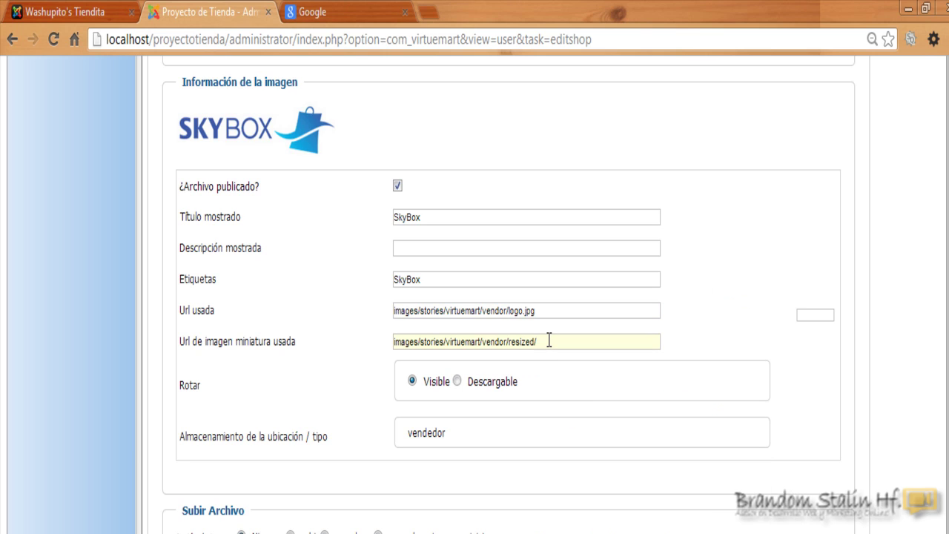
{"action": "key", "text": "BackSpace"}
{"action": "key", "text": "BackSpace"}
{"action": "key", "text": "BackSpace"}
{"action": "key", "text": "BackSpace"}
{"action": "key", "text": "BackSpace"}
{"action": "key", "text": "BackSpace"}
{"action": "key", "text": "BackSpace"}
{"action": "key", "text": "BackSpace"}
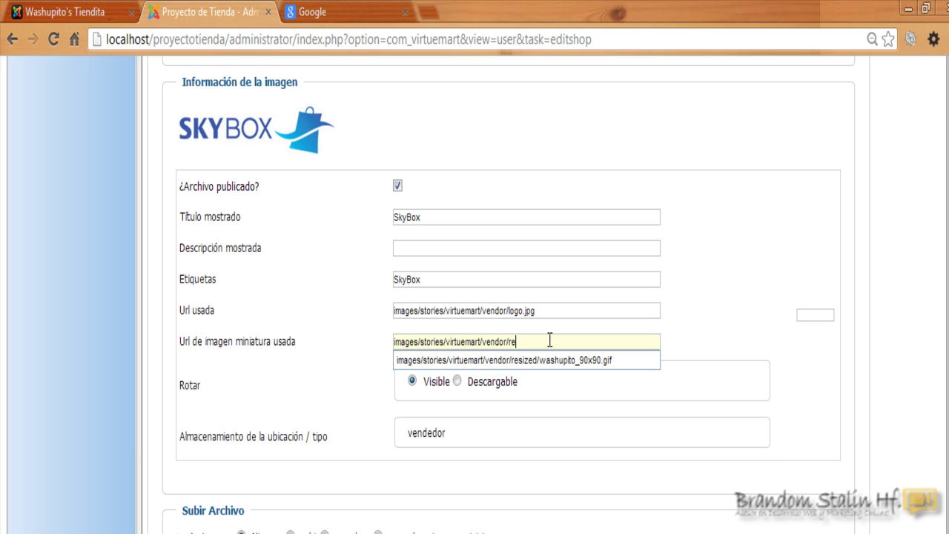
{"action": "key", "text": "ctrl+v"}
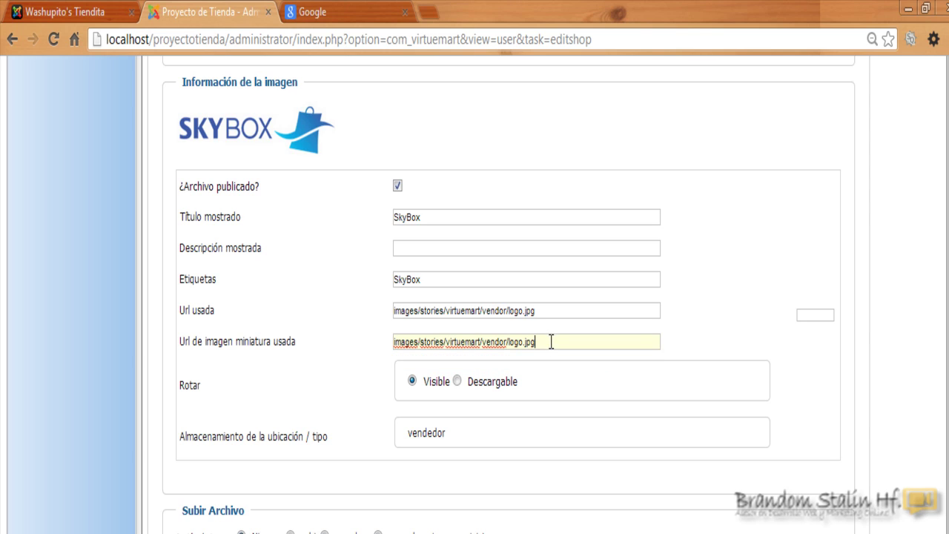
{"action": "left_click", "coordinate": [709, 338]}
{"action": "scroll", "coordinate": [838, 381], "scroll_direction": "up", "scroll_amount": 1}
{"action": "scroll", "coordinate": [838, 381], "scroll_direction": "up", "scroll_amount": 10}
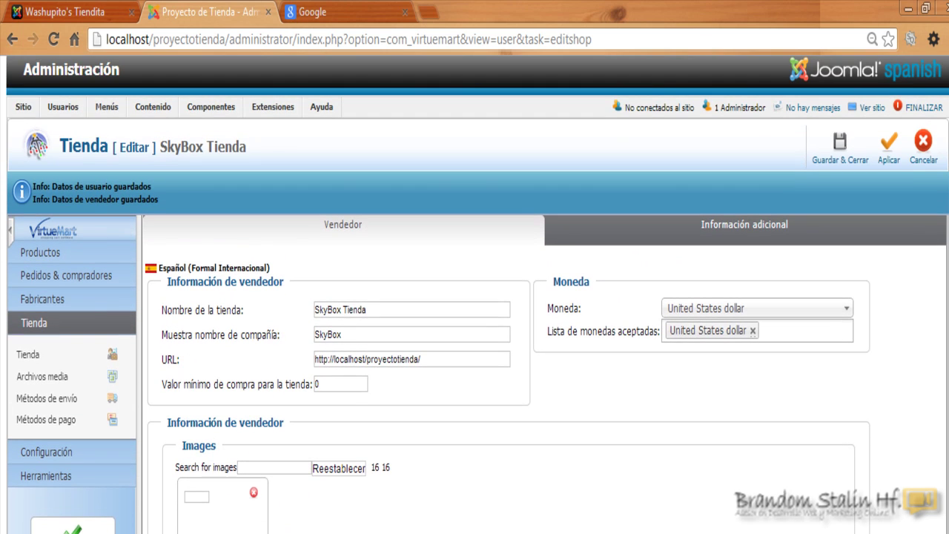
{"action": "scroll", "coordinate": [889, 161], "scroll_direction": "up", "scroll_amount": 1}
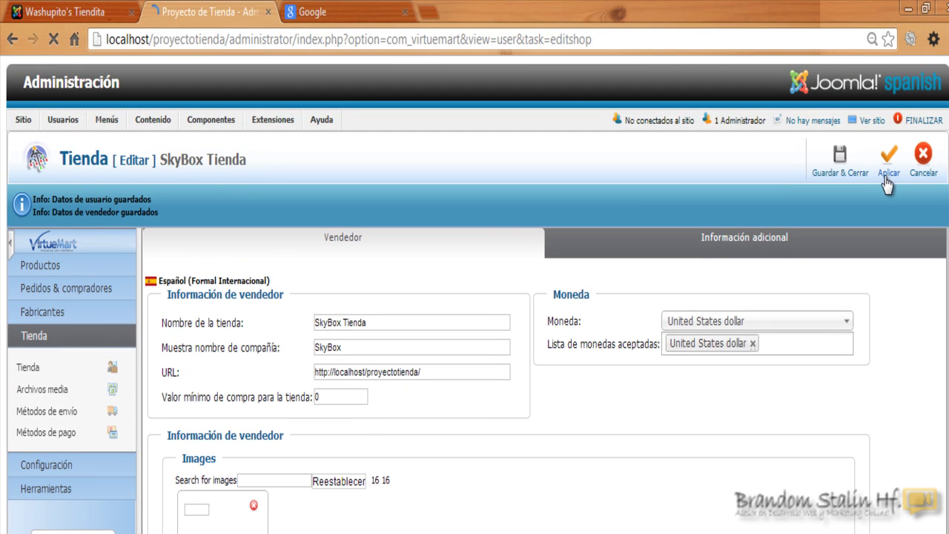
{"action": "scroll", "coordinate": [887, 185], "scroll_direction": "down", "scroll_amount": 10}
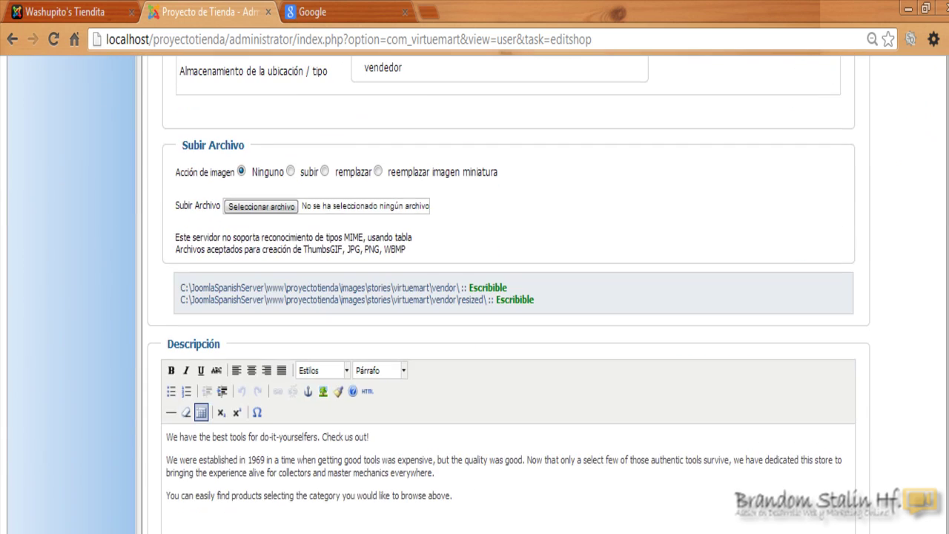
{"action": "scroll", "coordinate": [933, 275], "scroll_direction": "up", "scroll_amount": 2}
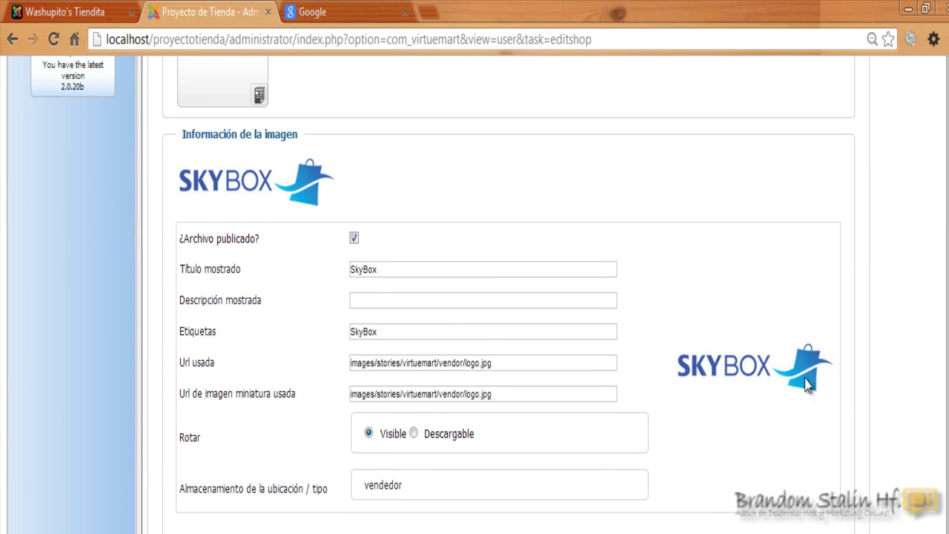
{"action": "scroll", "coordinate": [927, 309], "scroll_direction": "down", "scroll_amount": 1}
{"action": "scroll", "coordinate": [491, 373], "scroll_direction": "down", "scroll_amount": 1}
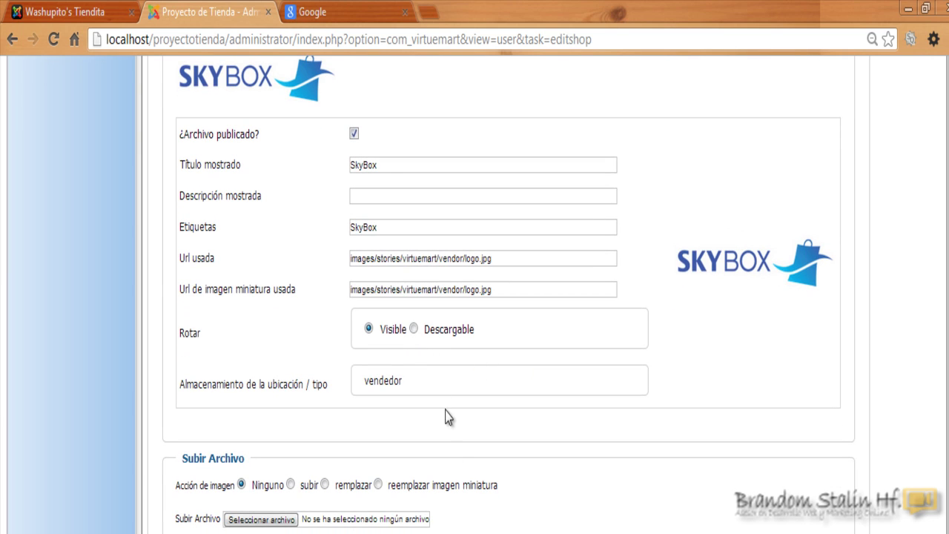
{"action": "scroll", "coordinate": [126, 281], "scroll_direction": "down", "scroll_amount": 6}
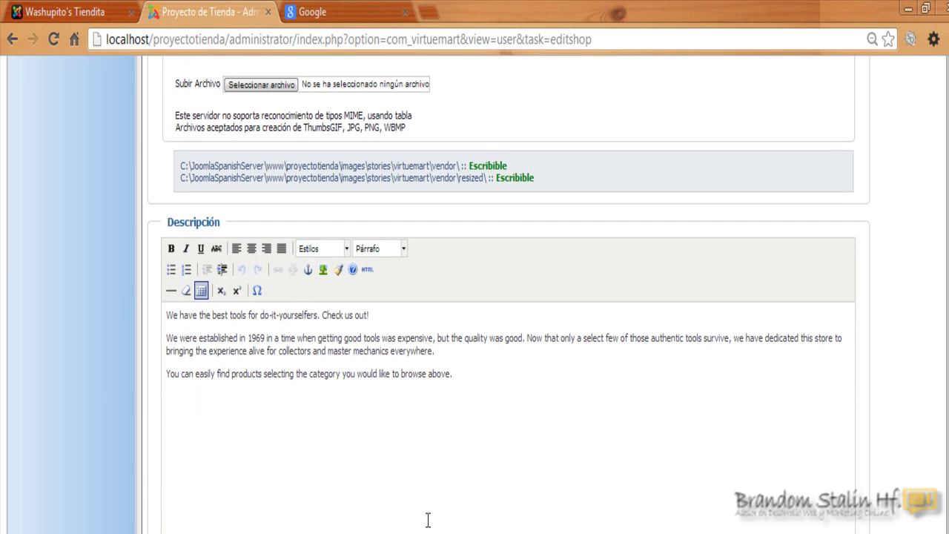
{"action": "left_click_drag", "start_coordinate": [471, 373], "coordinate": [167, 311]}
{"action": "left_click", "coordinate": [203, 339]}
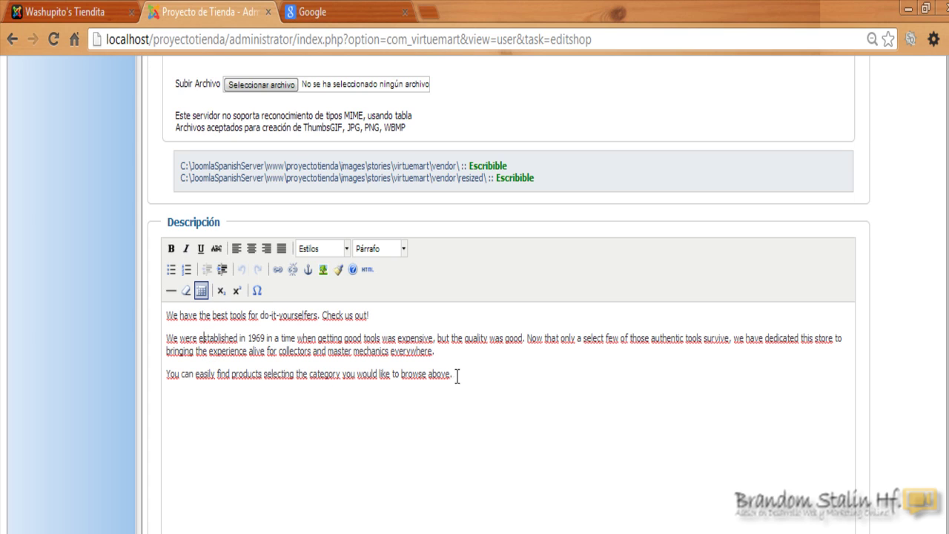
{"action": "left_click_drag", "start_coordinate": [472, 379], "coordinate": [171, 326]}
{"action": "left_click", "coordinate": [251, 377]}
{"action": "scroll", "coordinate": [509, 334], "scroll_direction": "down", "scroll_amount": 6}
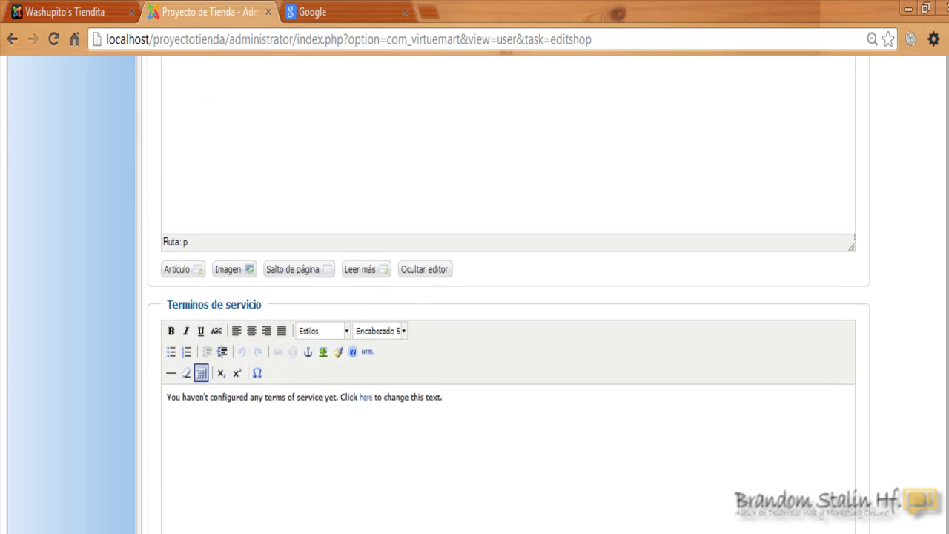
{"action": "scroll", "coordinate": [509, 297], "scroll_direction": "up", "scroll_amount": 1}
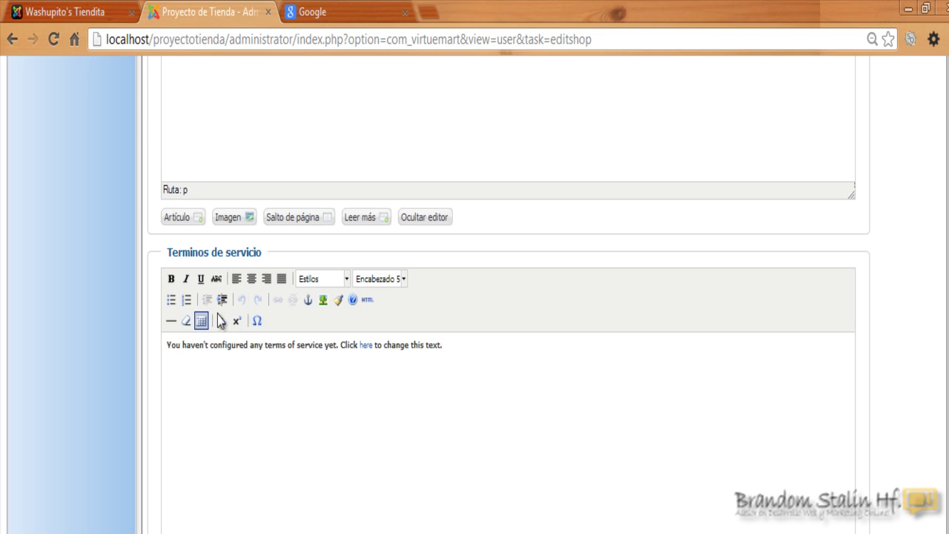
{"action": "scroll", "coordinate": [509, 297], "scroll_direction": "up", "scroll_amount": 10}
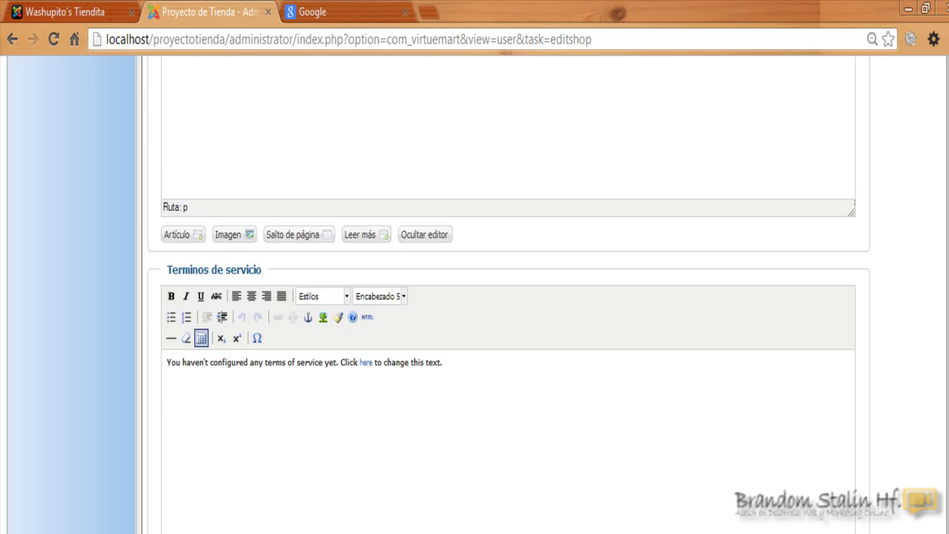
{"action": "scroll", "coordinate": [546, 519], "scroll_direction": "up", "scroll_amount": 6}
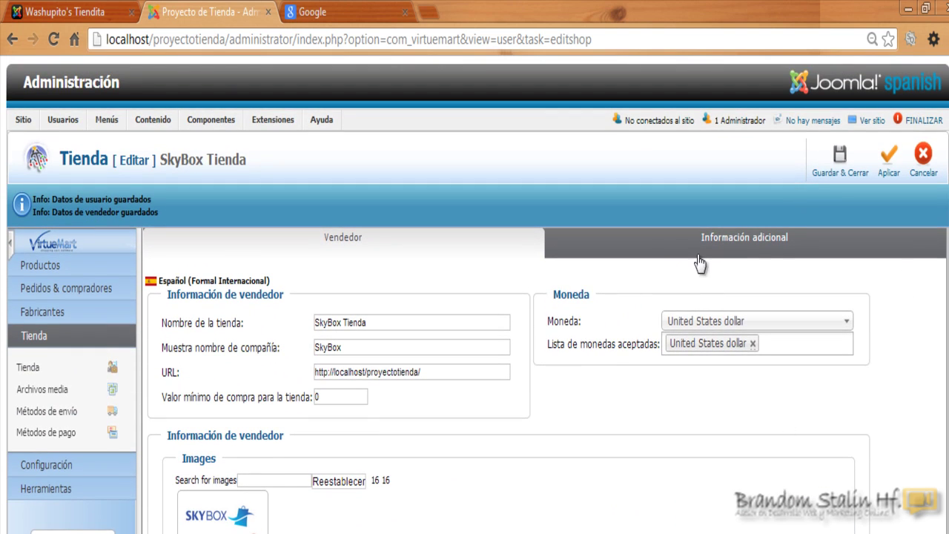
Open Información adicional and review the admin permission and shopper e-mail, username and display name.
{"action": "left_click", "coordinate": [772, 243]}
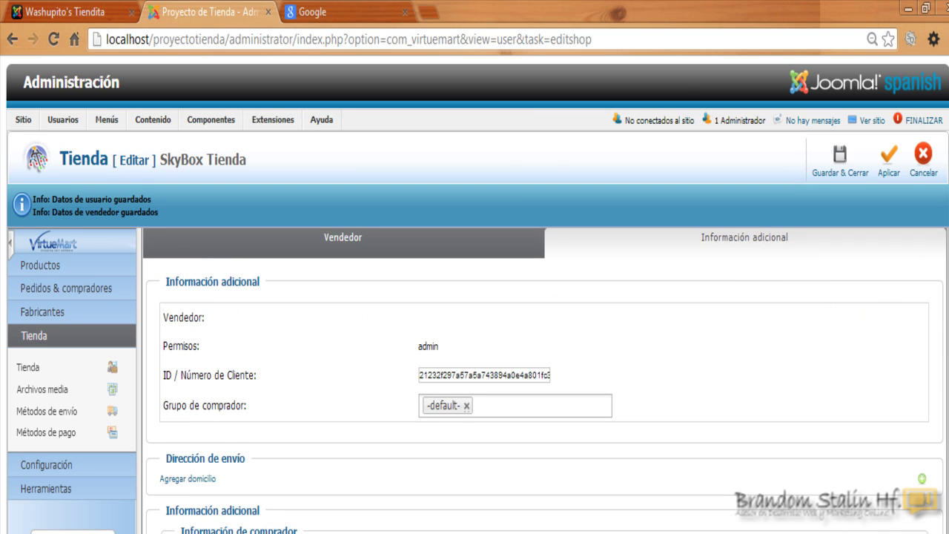
{"action": "scroll", "coordinate": [615, 229], "scroll_direction": "down", "scroll_amount": 2}
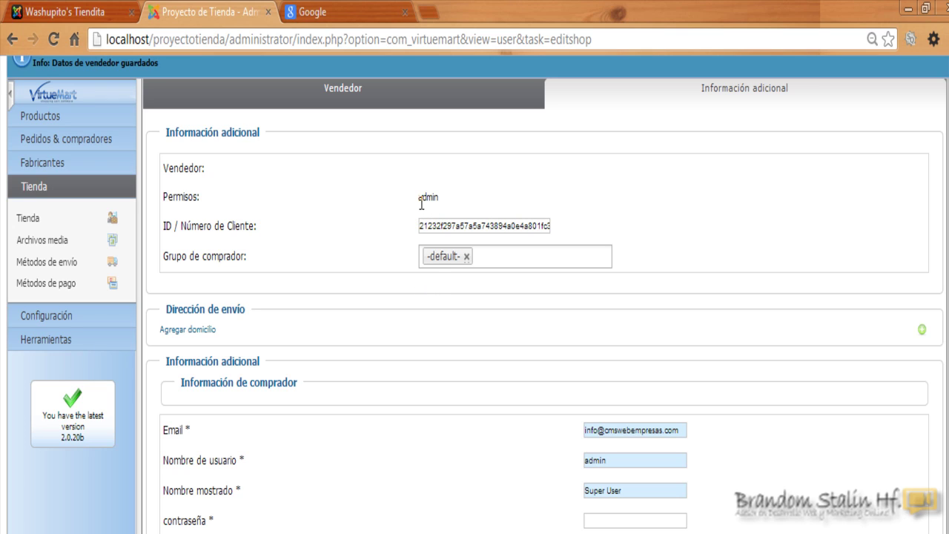
{"action": "left_click_drag", "start_coordinate": [419, 195], "coordinate": [444, 195]}
{"action": "scroll", "coordinate": [475, 297], "scroll_direction": "down", "scroll_amount": 5}
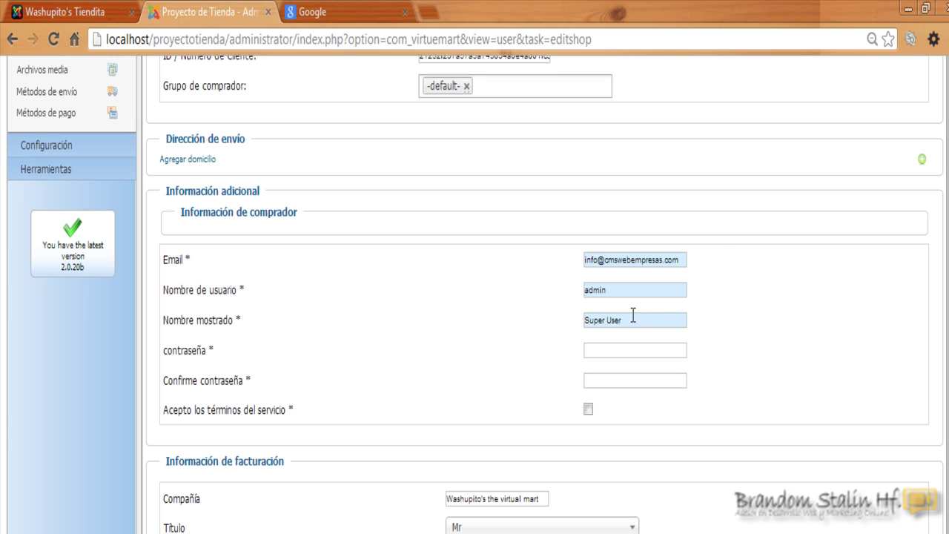
{"action": "left_click_drag", "start_coordinate": [633, 319], "coordinate": [582, 320]}
{"action": "left_click", "coordinate": [592, 258]}
{"action": "scroll", "coordinate": [592, 258], "scroll_direction": "up", "scroll_amount": 3}
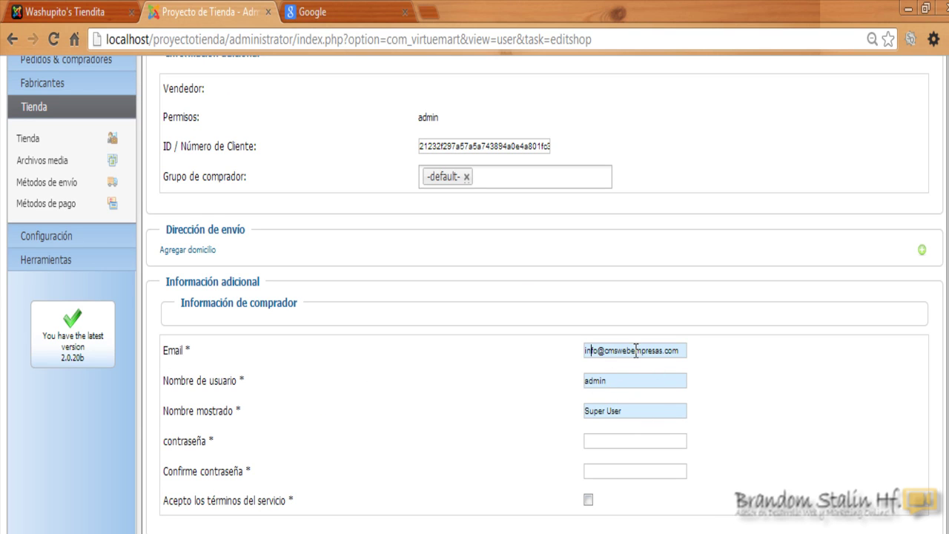
Cancel out of the store editor and go to Usuarios > Gestor de Usuarios.
{"action": "scroll", "coordinate": [519, 296], "scroll_direction": "up", "scroll_amount": 3}
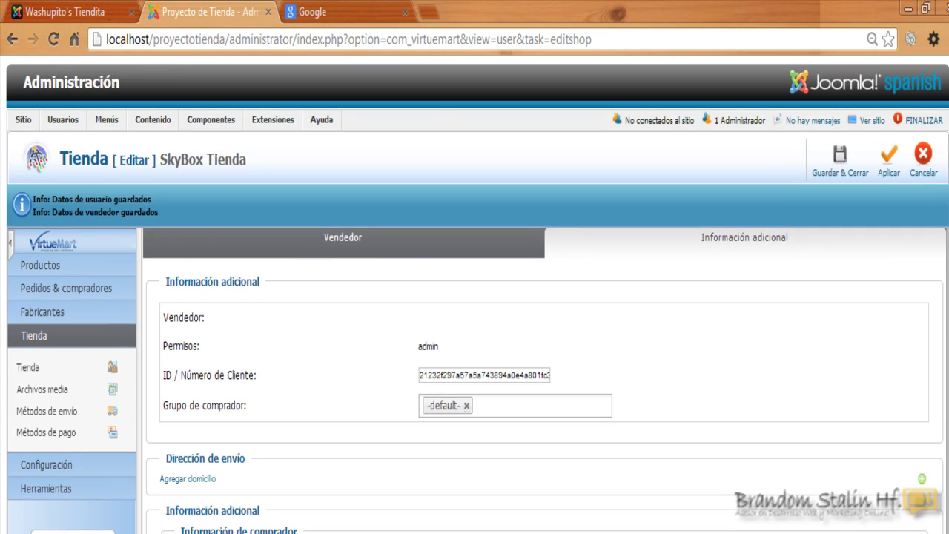
{"action": "left_click", "coordinate": [923, 152]}
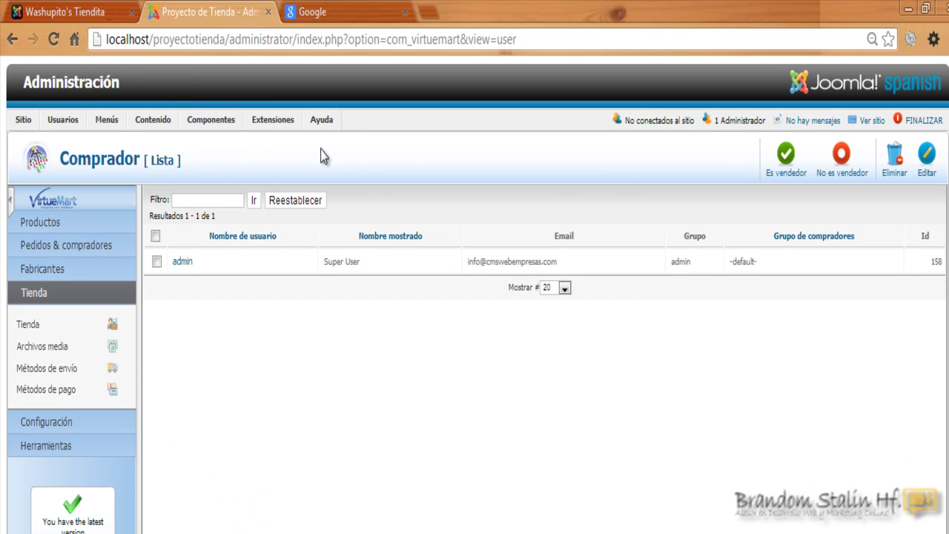
{"action": "mouse_move", "coordinate": [64, 119]}
{"action": "left_click", "coordinate": [74, 141]}
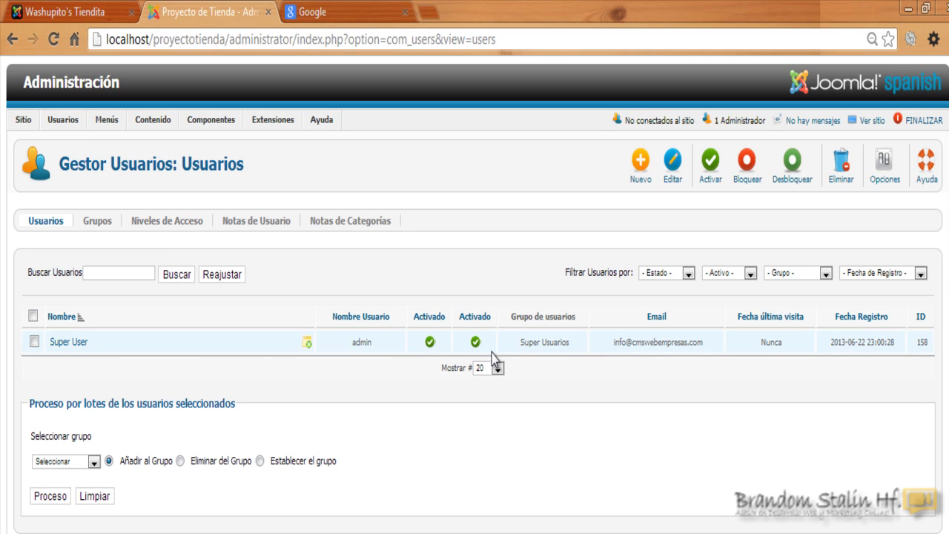
Replace the Super User account's Nombre with the new first name and save and close.
{"action": "left_click", "coordinate": [62, 344]}
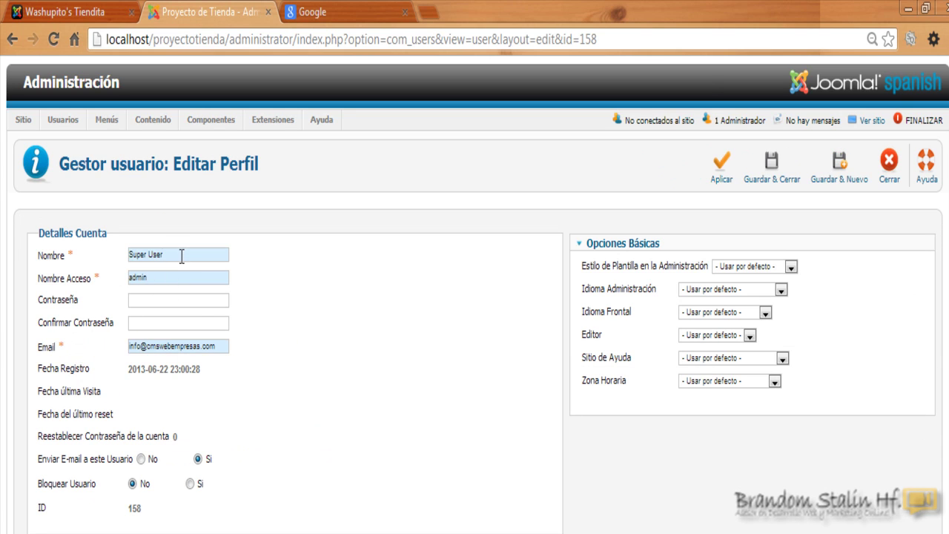
{"action": "triple_click", "coordinate": [180, 254]}
{"action": "key", "text": "BackSpace"}
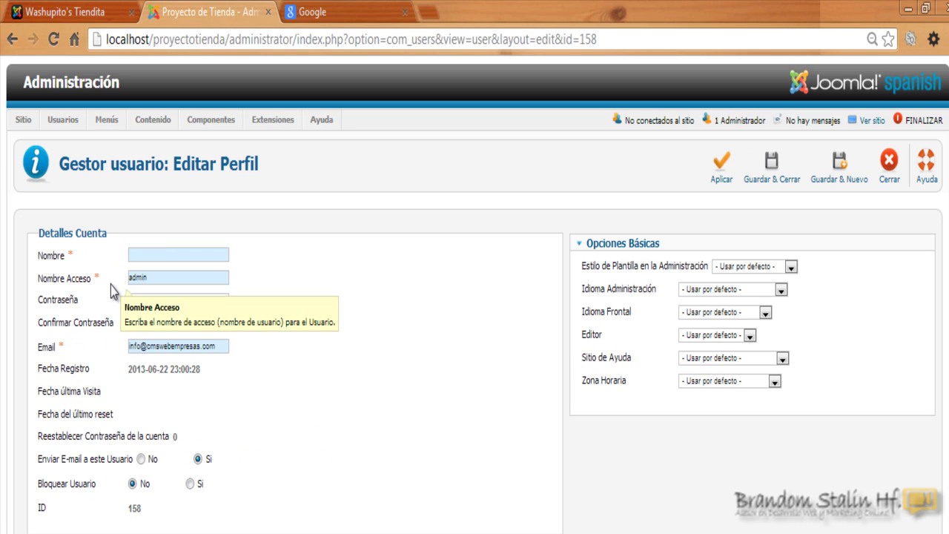
{"action": "type", "text": "Bran"}
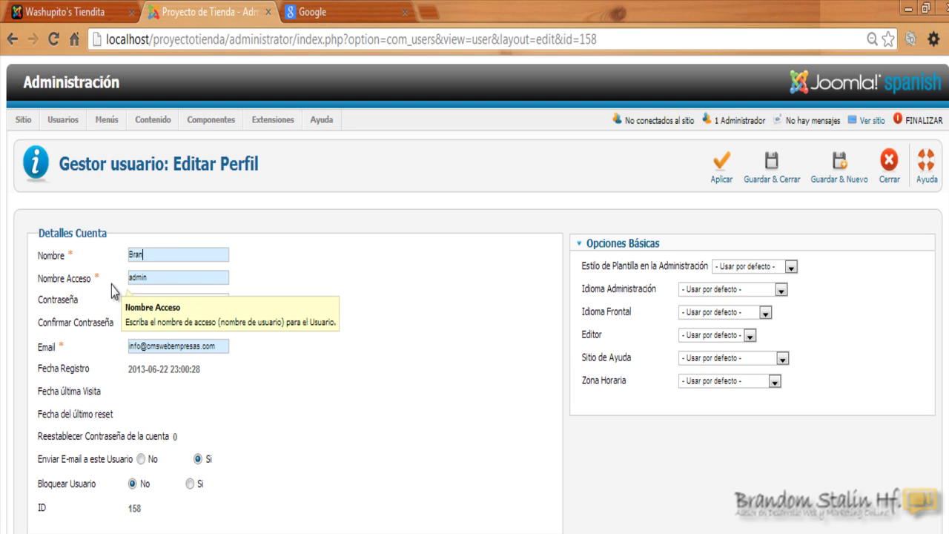
{"action": "type", "text": "dom"}
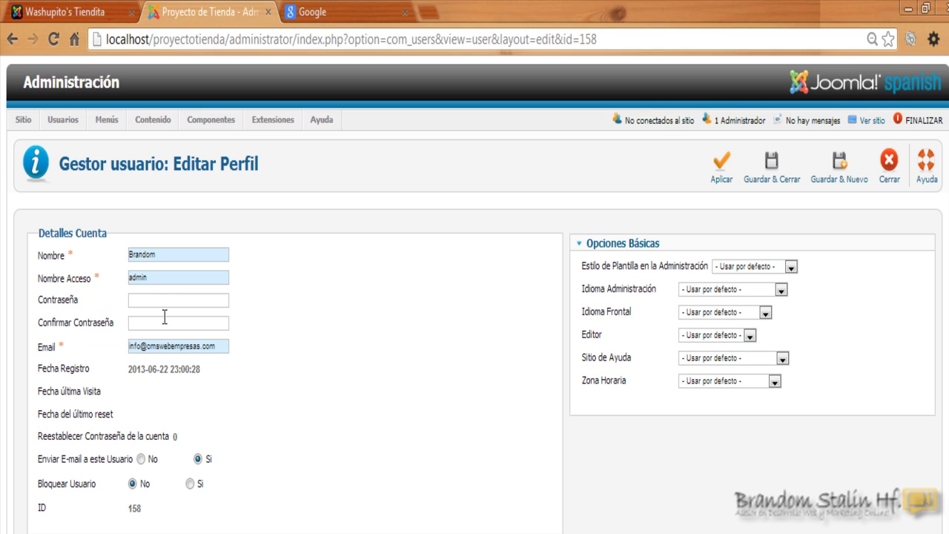
{"action": "left_click", "coordinate": [775, 172]}
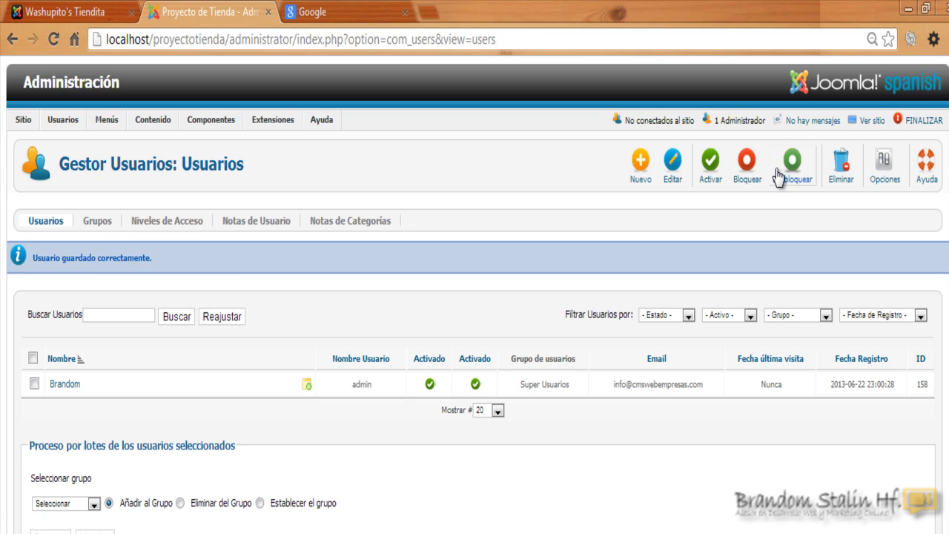
{"action": "mouse_move", "coordinate": [206, 124]}
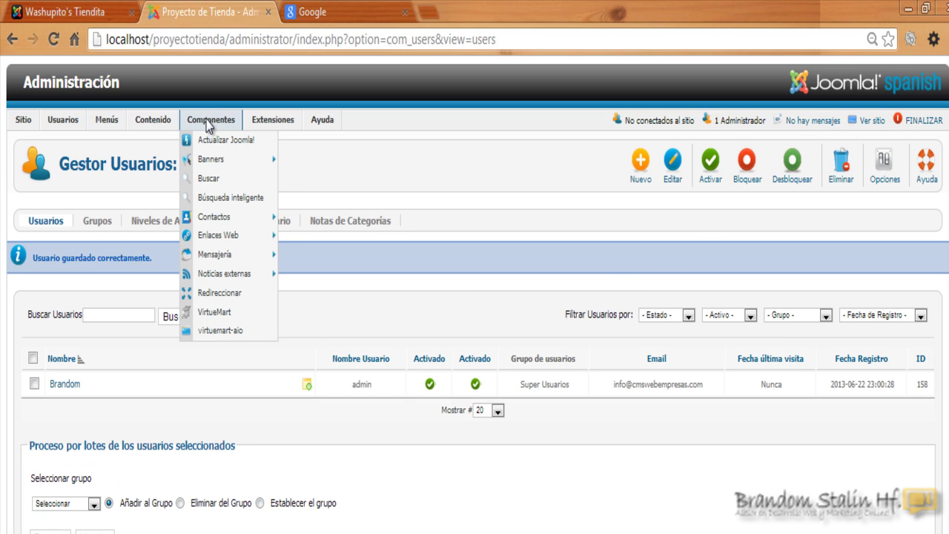
{"action": "left_click", "coordinate": [224, 312]}
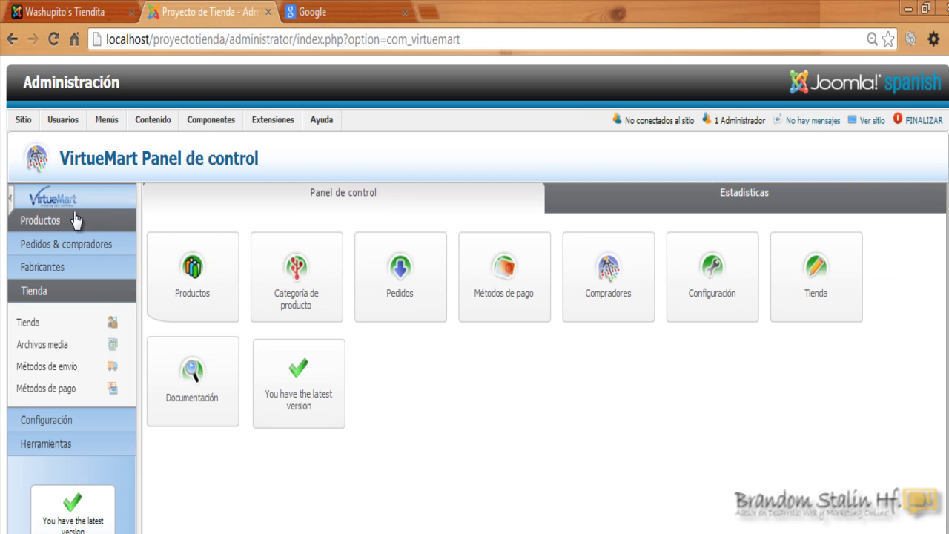
{"action": "left_click", "coordinate": [819, 284]}
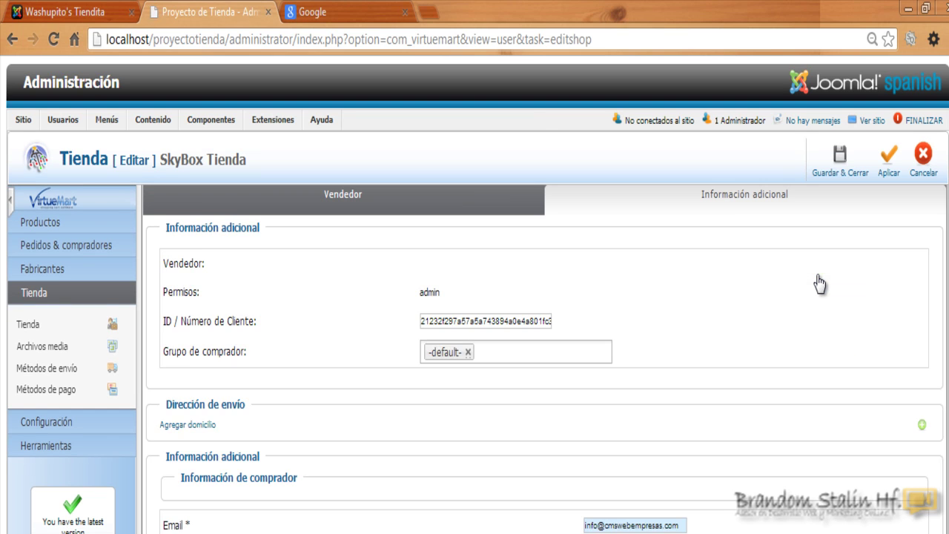
{"action": "scroll", "coordinate": [820, 282], "scroll_direction": "down", "scroll_amount": 2}
{"action": "scroll", "coordinate": [683, 301], "scroll_direction": "down", "scroll_amount": 3}
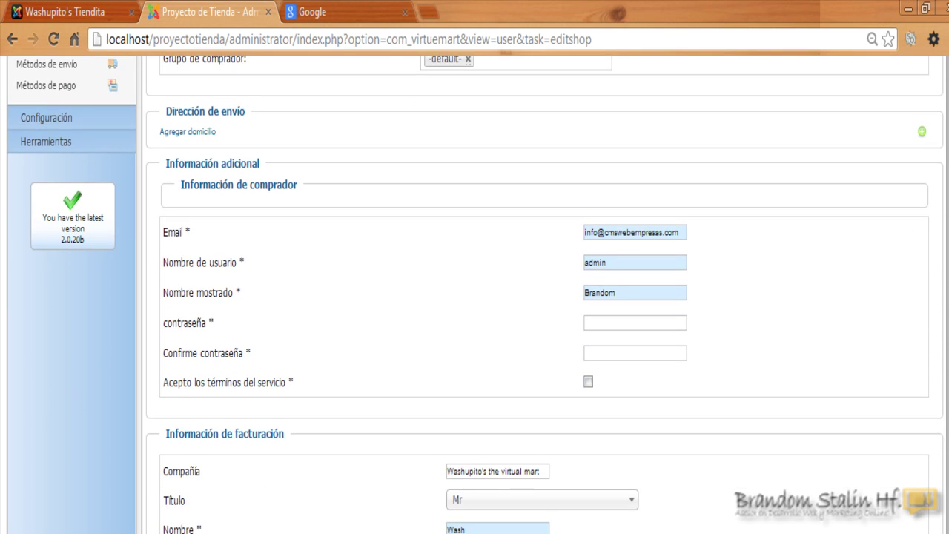
{"action": "left_click_drag", "start_coordinate": [614, 309], "coordinate": [578, 320]}
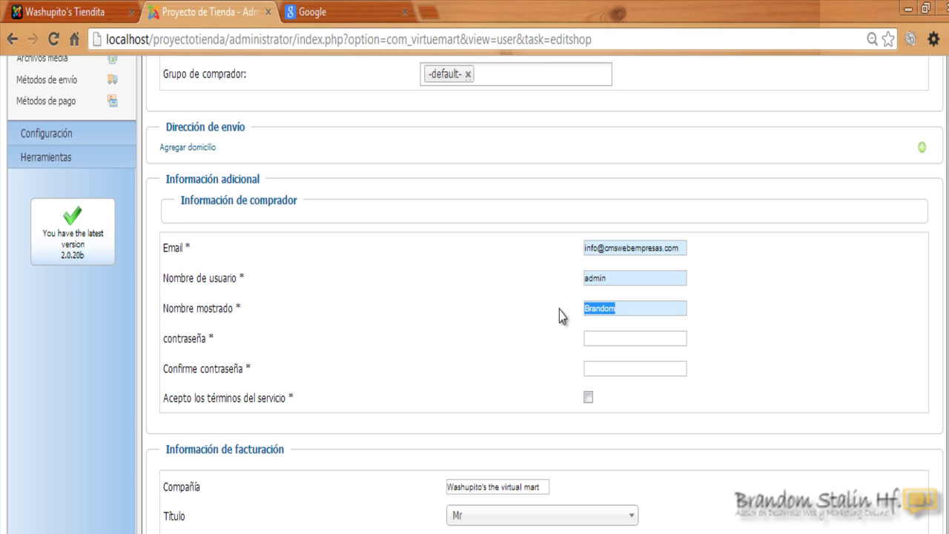
{"action": "scroll", "coordinate": [232, 262], "scroll_direction": "down", "scroll_amount": 4}
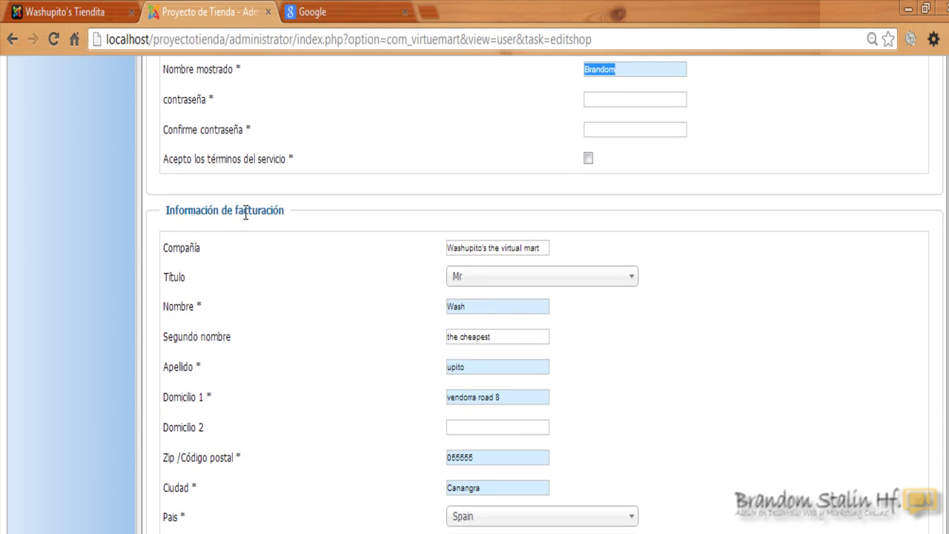
{"action": "scroll", "coordinate": [905, 299], "scroll_direction": "down", "scroll_amount": 1}
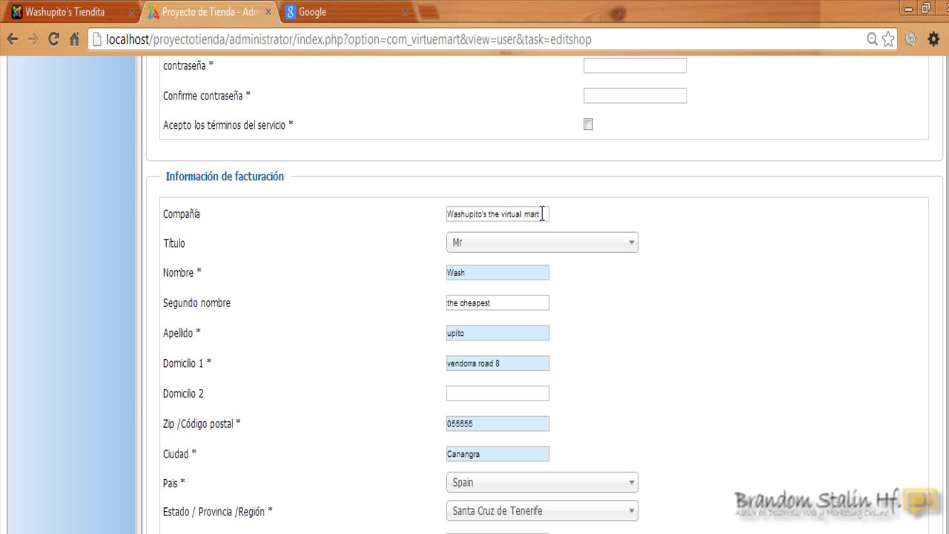
Clear the old billing company name, removing stray logo.jpg text, and keep Mr as title.
{"action": "left_click_drag", "start_coordinate": [544, 214], "coordinate": [424, 213]}
{"action": "key", "text": "BackSpace"}
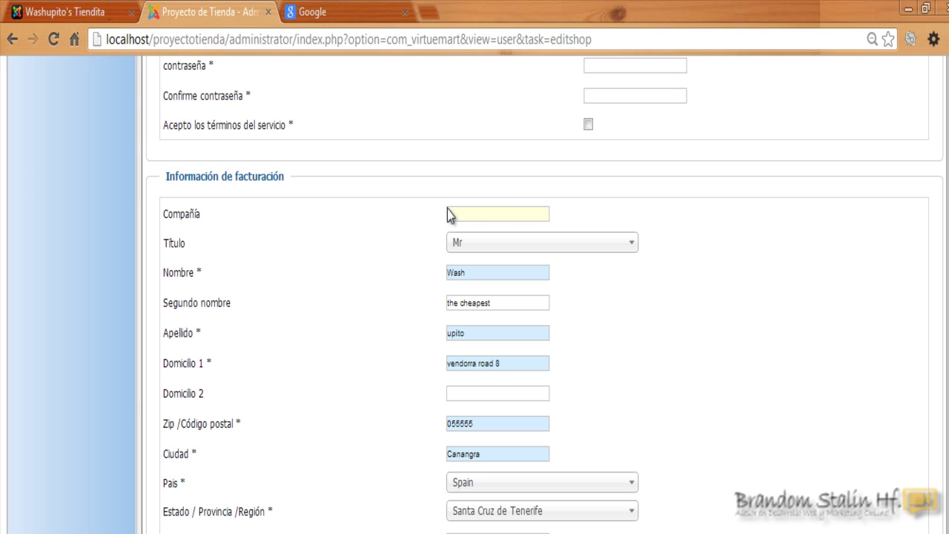
{"action": "type", "text": "logo.jpg"}
{"action": "left_click_drag", "start_coordinate": [479, 213], "coordinate": [419, 215]}
{"action": "key", "text": "BackSpace"}
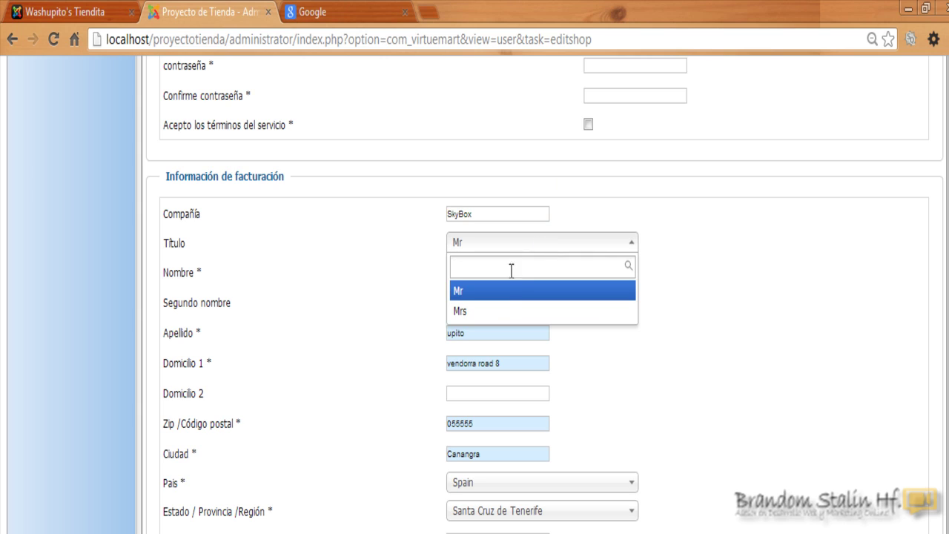
{"action": "left_click", "coordinate": [509, 293]}
Enter the owner's first name, empty the middle name, and retype the last name.
{"action": "left_click", "coordinate": [497, 269]}
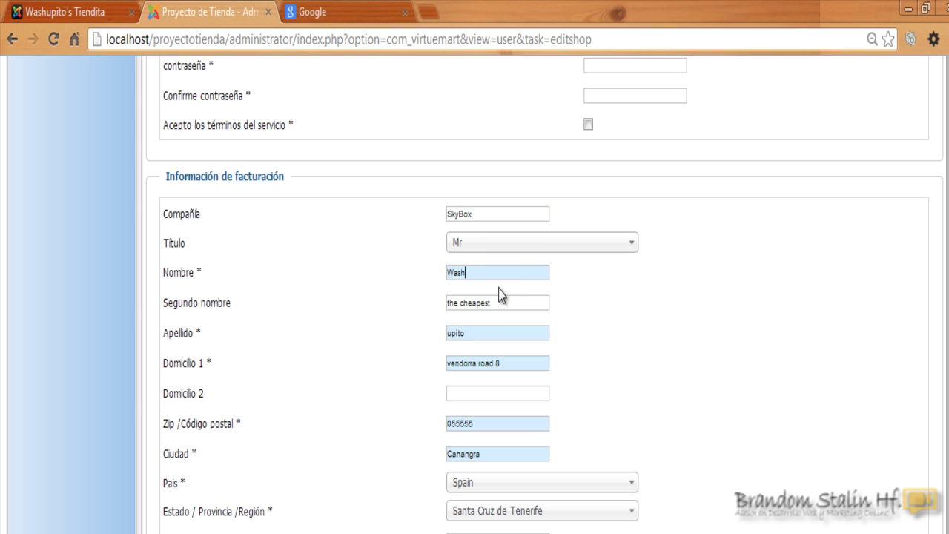
{"action": "key", "text": "BackSpace"}
{"action": "key", "text": "BackSpace"}
{"action": "key", "text": "BackSpace"}
{"action": "key", "text": "BackSpace"}
{"action": "type", "text": "Brandom"}
{"action": "left_click_drag", "start_coordinate": [504, 300], "coordinate": [437, 302]}
{"action": "key", "text": "BackSpace"}
{"action": "left_click_drag", "start_coordinate": [465, 333], "coordinate": [435, 333]}
{"action": "key", "text": "BackSpace"}
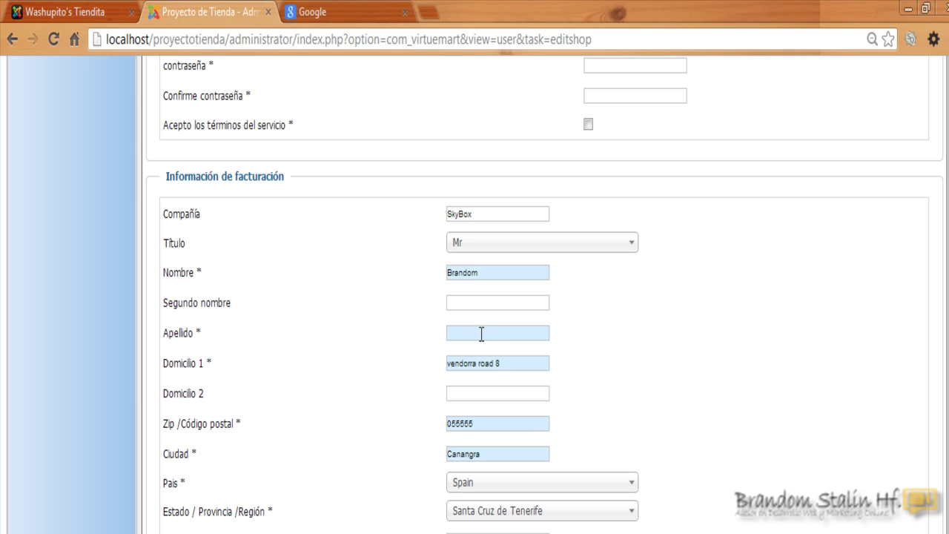
{"action": "left_click", "coordinate": [482, 333]}
{"action": "left_click", "coordinate": [606, 353]}
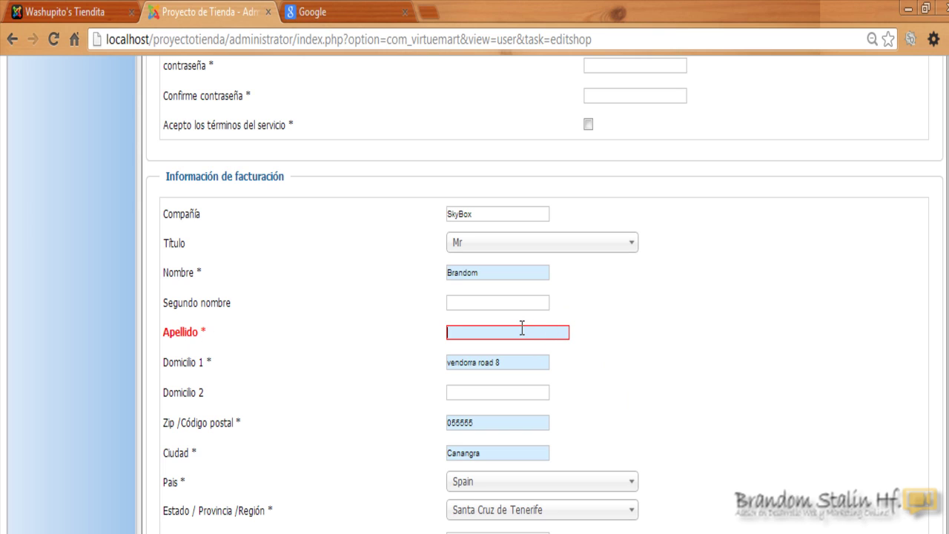
{"action": "type", "text": "Sy"}
{"action": "key", "text": "BackSpace"}
{"action": "left_click", "coordinate": [615, 404]}
Replace the street address in Domicilio 1 and select the old city for replacement.
{"action": "scroll", "coordinate": [576, 272], "scroll_direction": "down", "scroll_amount": 1}
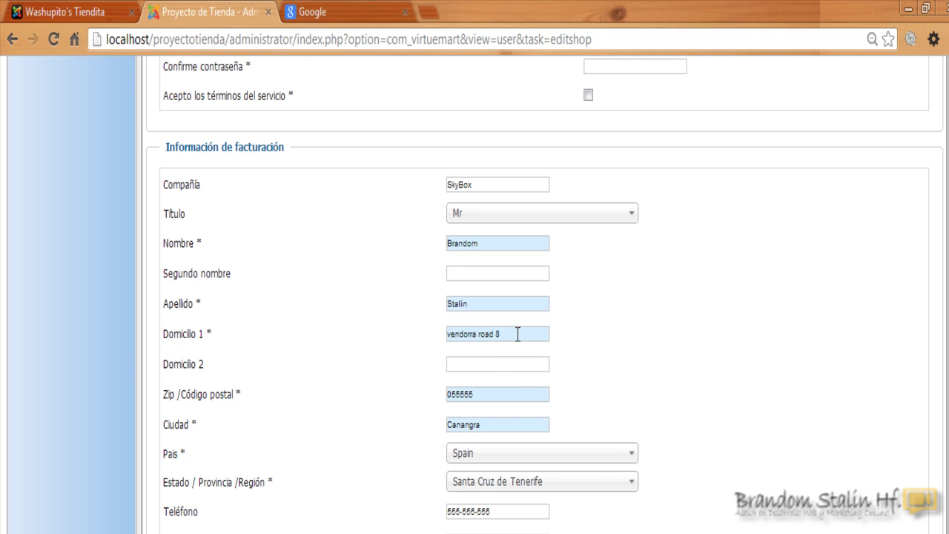
{"action": "left_click_drag", "start_coordinate": [517, 334], "coordinate": [397, 327]}
{"action": "key", "text": "BackSpace"}
{"action": "left_click_drag", "start_coordinate": [486, 395], "coordinate": [436, 391]}
{"action": "scroll", "coordinate": [376, 366], "scroll_direction": "down", "scroll_amount": 1}
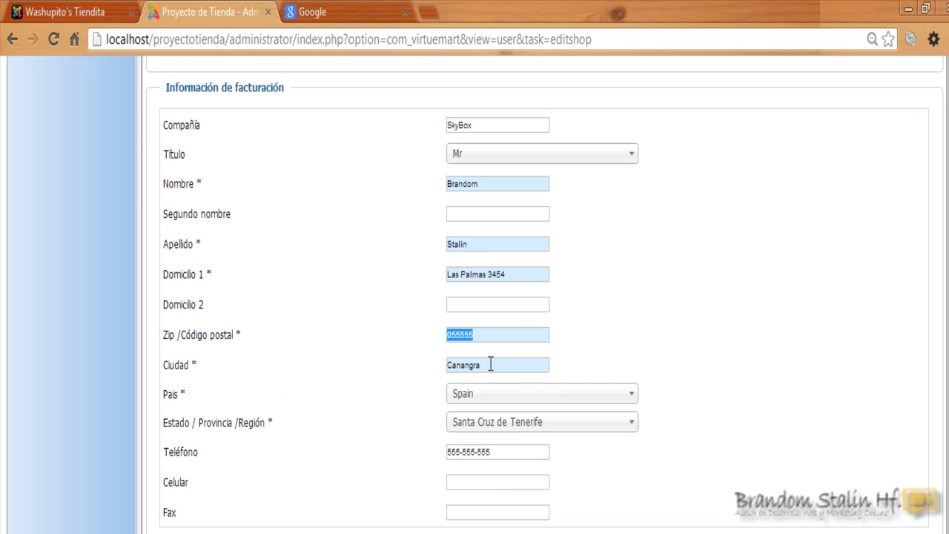
{"action": "left_click_drag", "start_coordinate": [489, 363], "coordinate": [436, 359]}
Set the billing country to Peru, leaving the state or province unselected.
{"action": "left_click", "coordinate": [507, 399]}
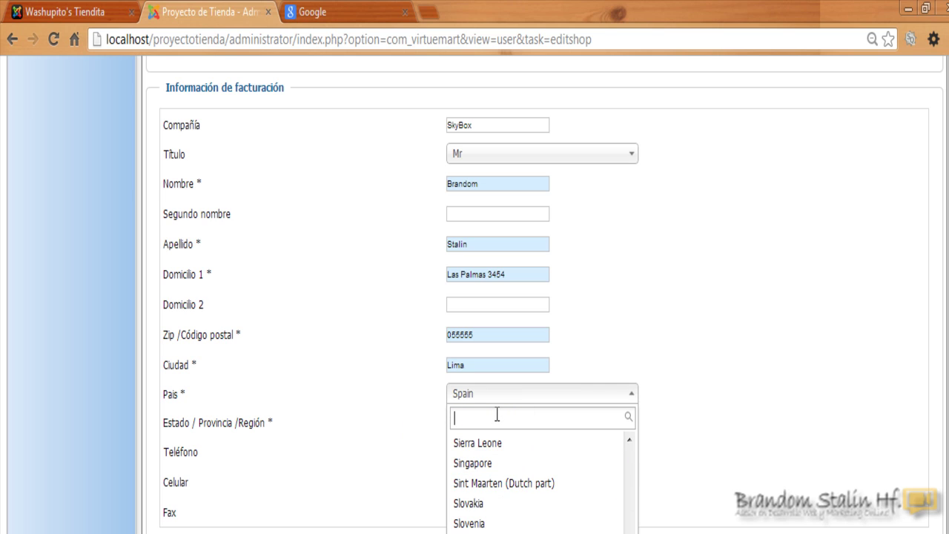
{"action": "type", "text": "p"}
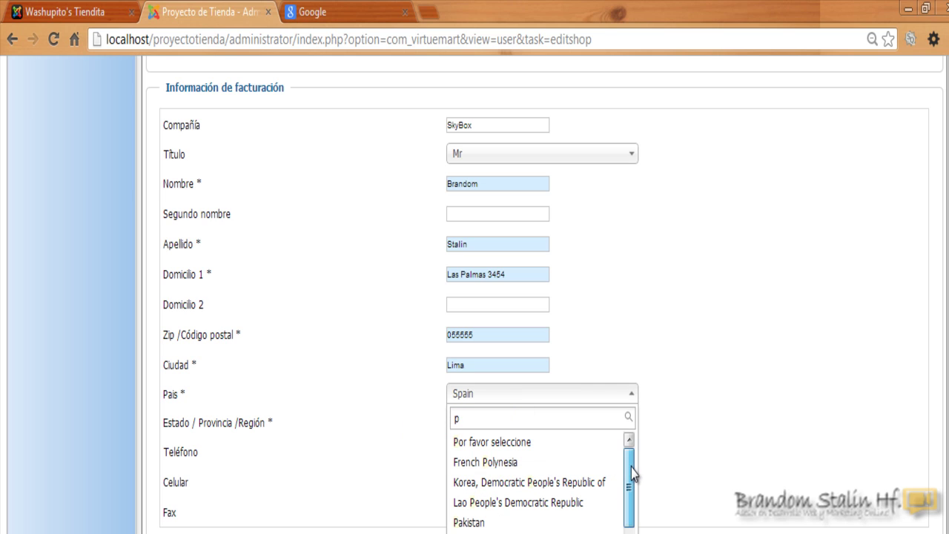
{"action": "left_click_drag", "start_coordinate": [631, 468], "coordinate": [632, 490]}
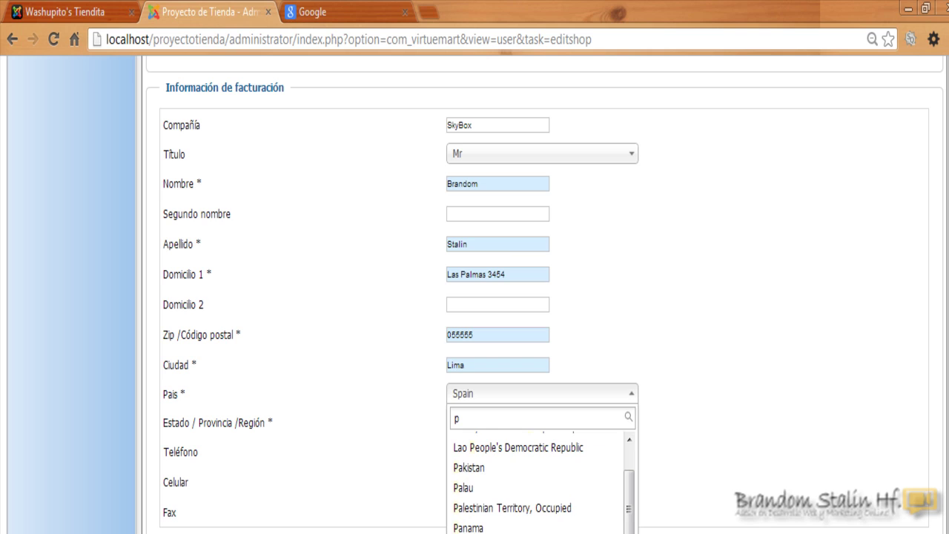
{"action": "scroll", "coordinate": [632, 490], "scroll_direction": "down", "scroll_amount": 2}
{"action": "left_click", "coordinate": [616, 445]}
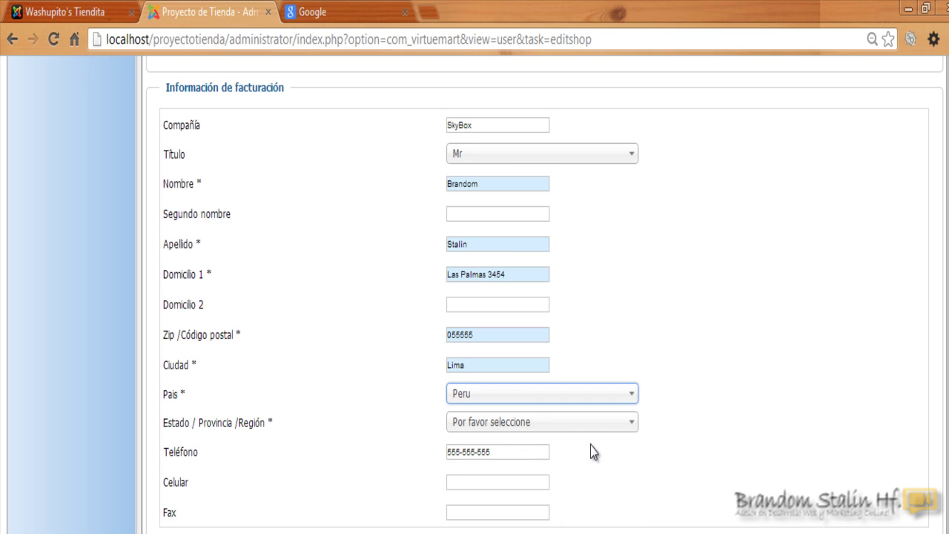
{"action": "left_click", "coordinate": [583, 424]}
{"action": "left_click", "coordinate": [664, 420]}
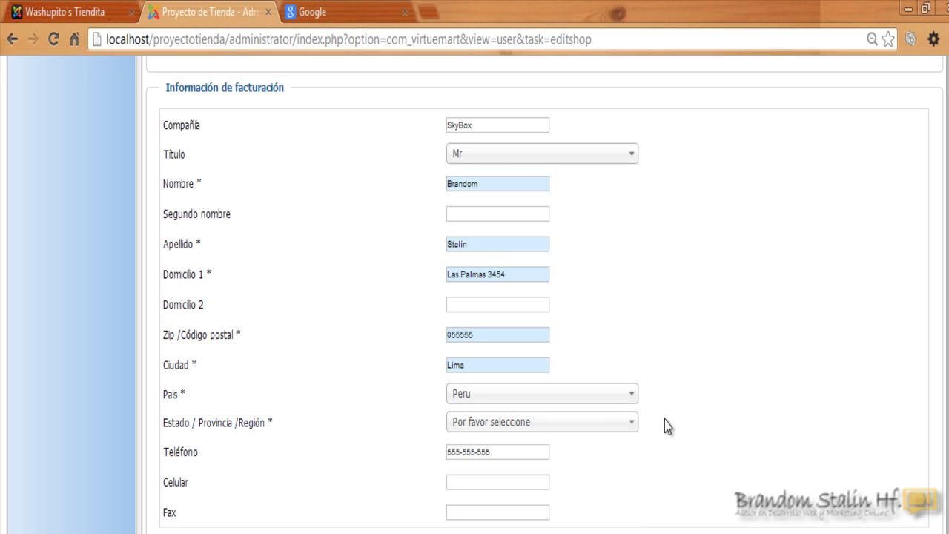
{"action": "left_click", "coordinate": [514, 425]}
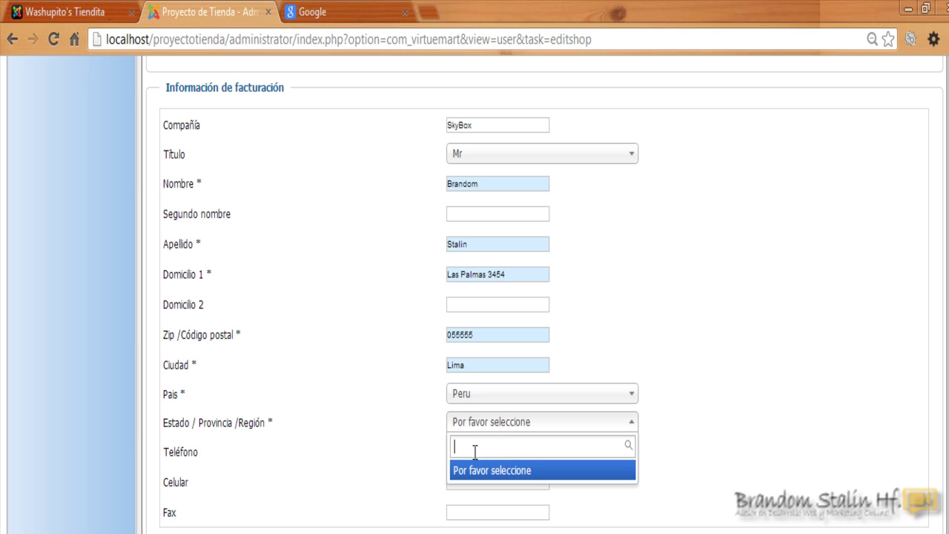
{"action": "left_click", "coordinate": [702, 406]}
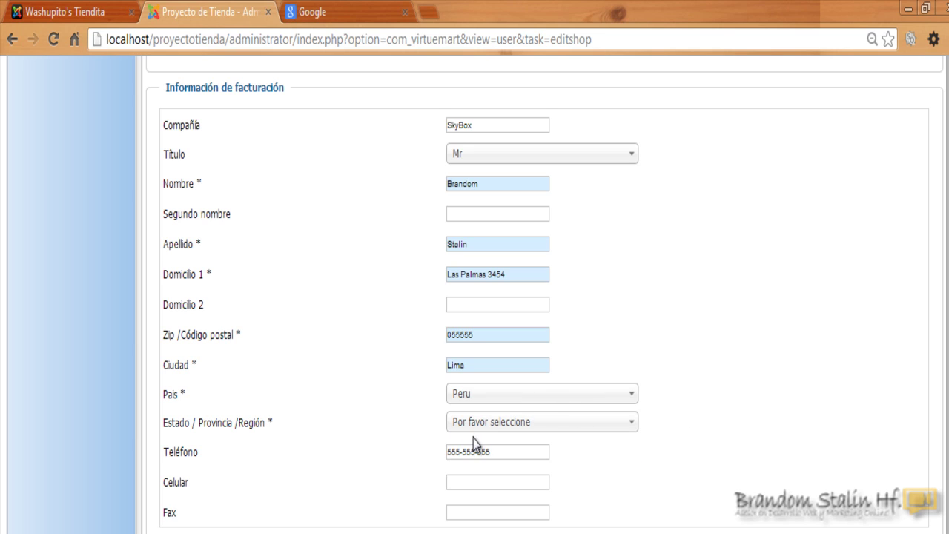
{"action": "scroll", "coordinate": [618, 518], "scroll_direction": "down", "scroll_amount": 1}
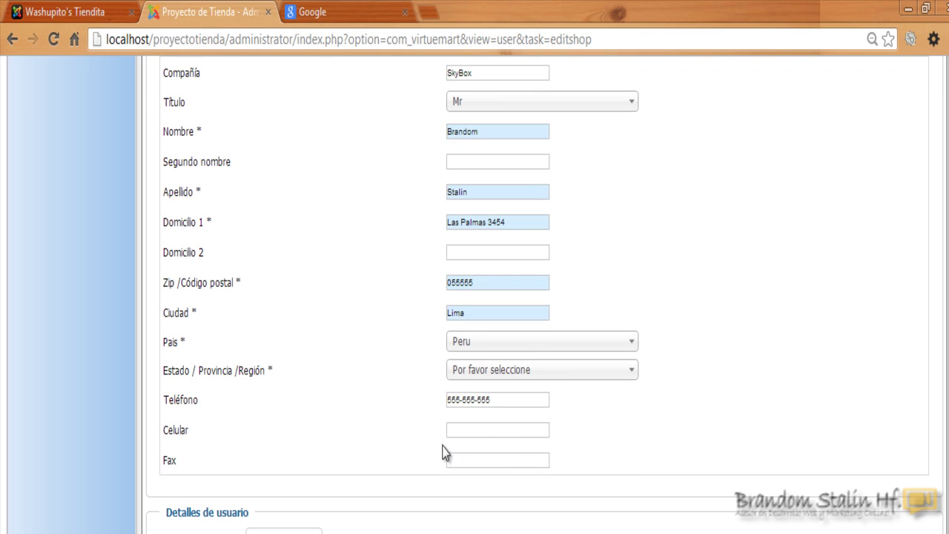
Replace the old phone number with the new one and fill in the mobile number.
{"action": "left_click_drag", "start_coordinate": [504, 401], "coordinate": [378, 402]}
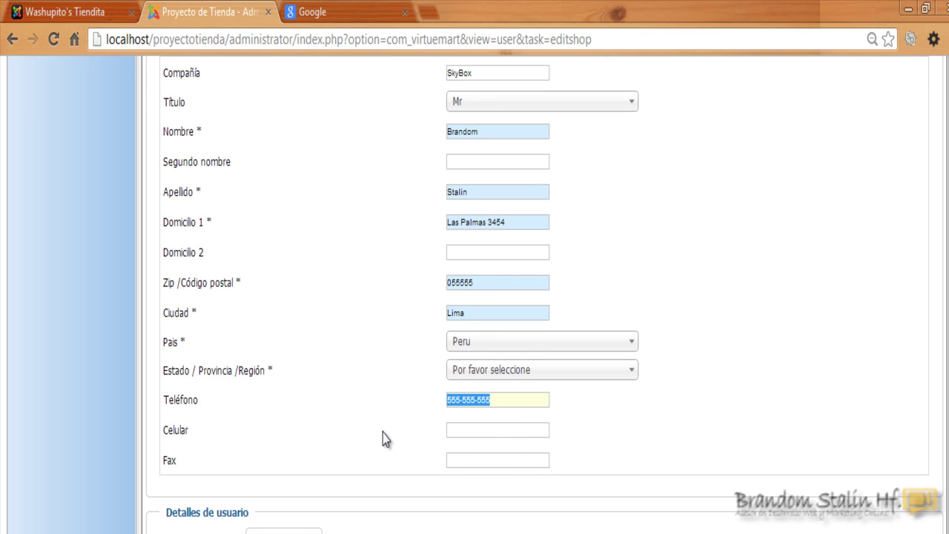
{"action": "key", "text": "BackSpace"}
{"action": "type", "text": "3456378"}
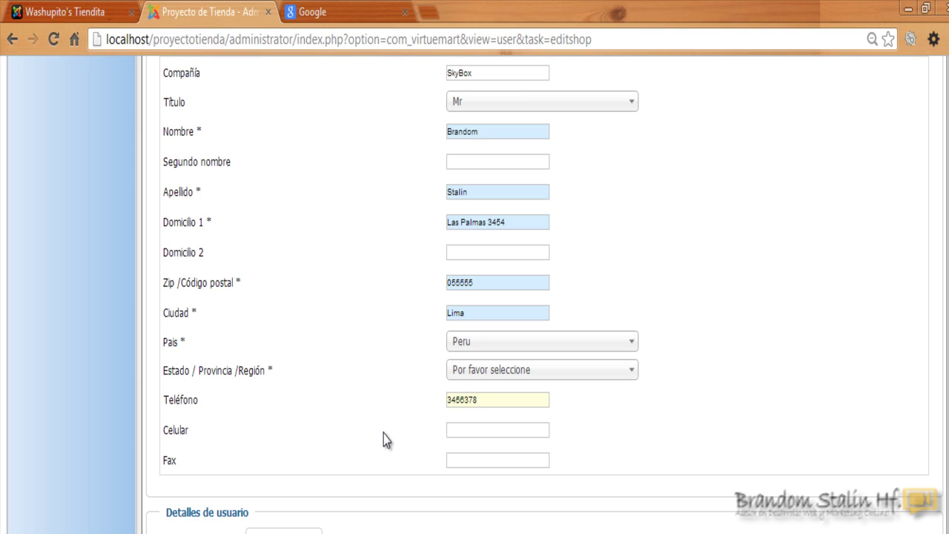
{"action": "left_click", "coordinate": [494, 427]}
{"action": "left_click", "coordinate": [494, 427]}
{"action": "type", "text": "98644323"}
{"action": "left_click", "coordinate": [509, 461]}
{"action": "scroll", "coordinate": [158, 464], "scroll_direction": "down", "scroll_amount": 2}
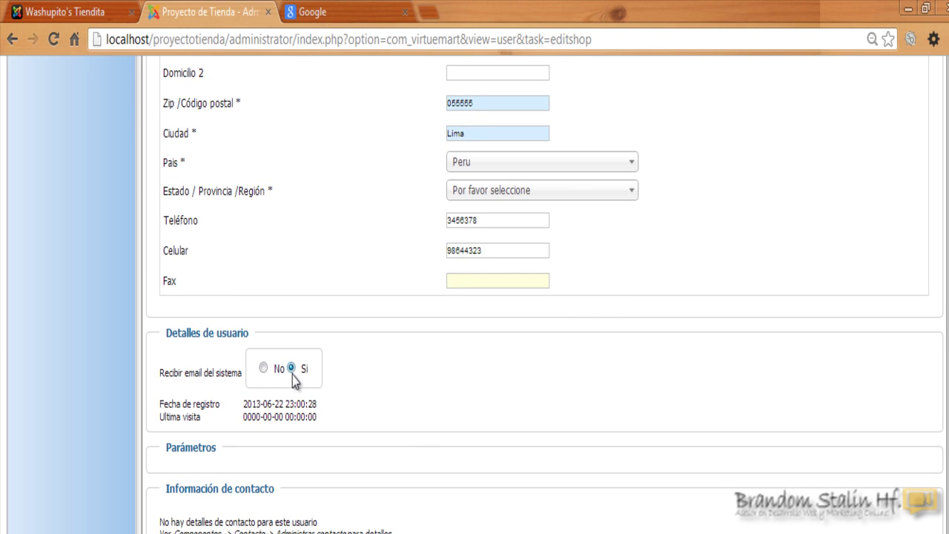
Save the SkyBox Tienda store with Guardar & Cerrar, then reopen the store settings.
{"action": "scroll", "coordinate": [545, 296], "scroll_direction": "down", "scroll_amount": 2}
{"action": "scroll", "coordinate": [546, 297], "scroll_direction": "up", "scroll_amount": 6}
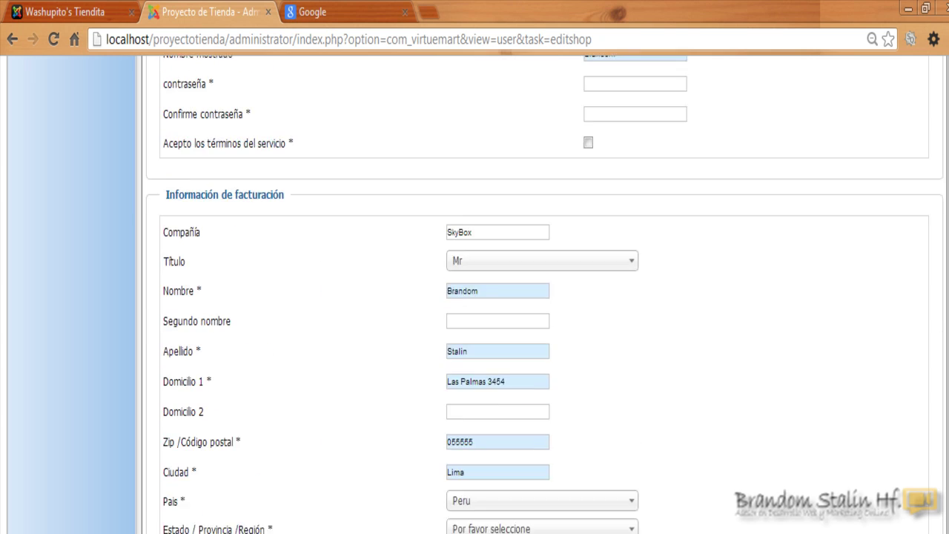
{"action": "scroll", "coordinate": [545, 297], "scroll_direction": "up", "scroll_amount": 8}
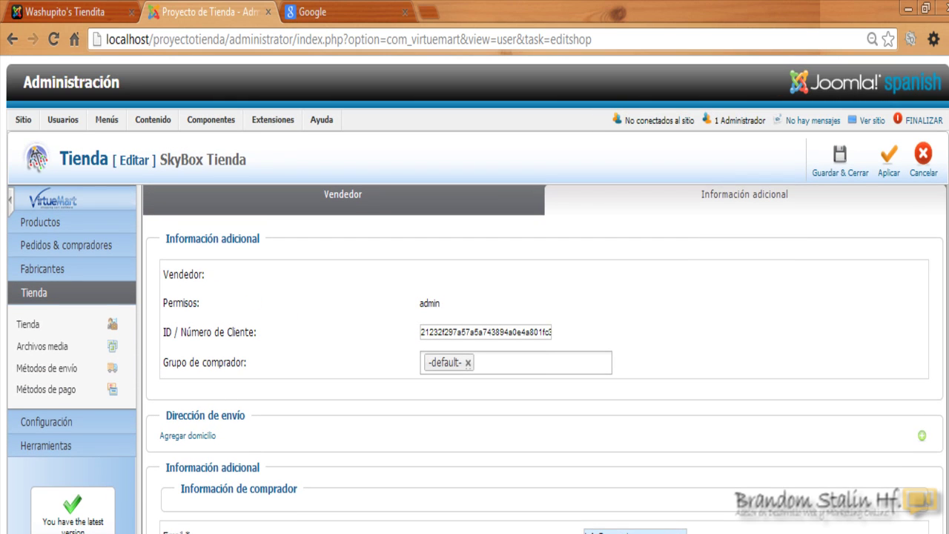
{"action": "left_click", "coordinate": [842, 165]}
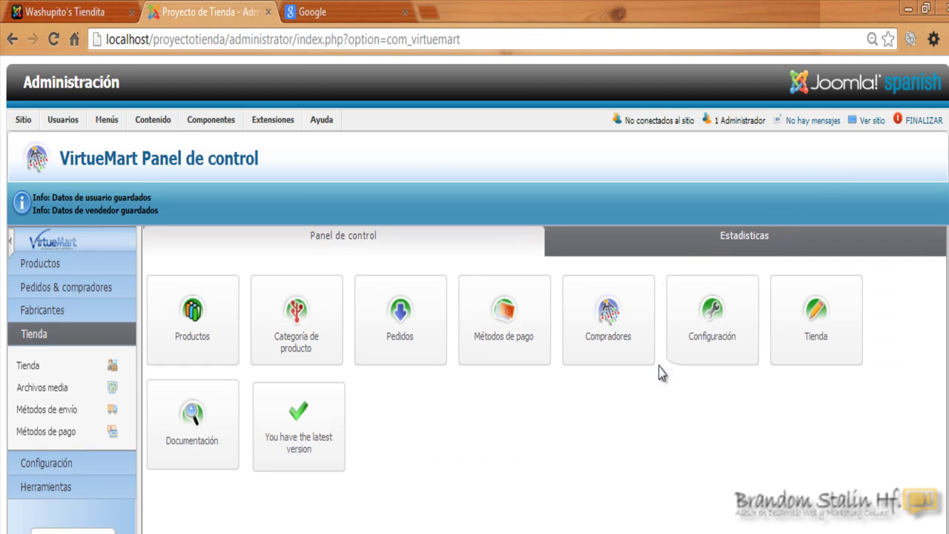
{"action": "scroll", "coordinate": [803, 343], "scroll_direction": "down", "scroll_amount": 1}
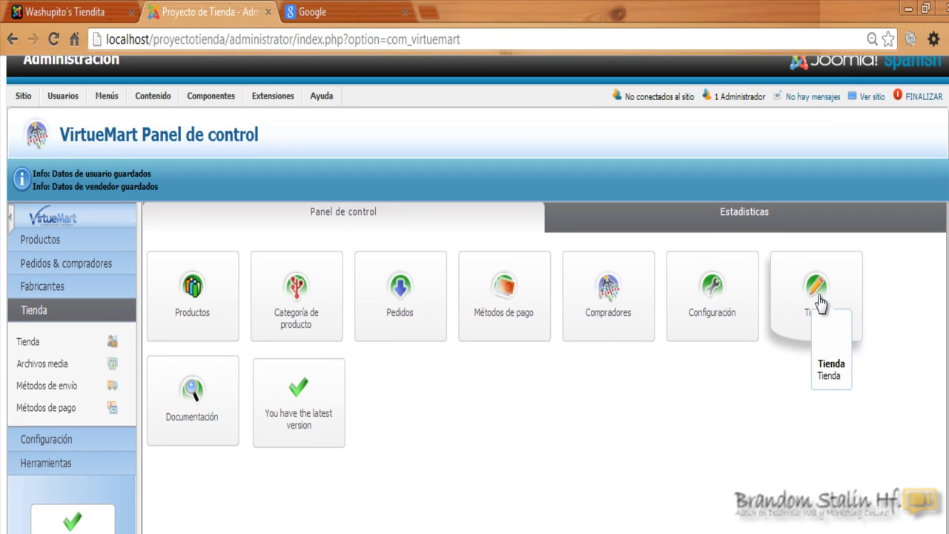
{"action": "left_click", "coordinate": [821, 328]}
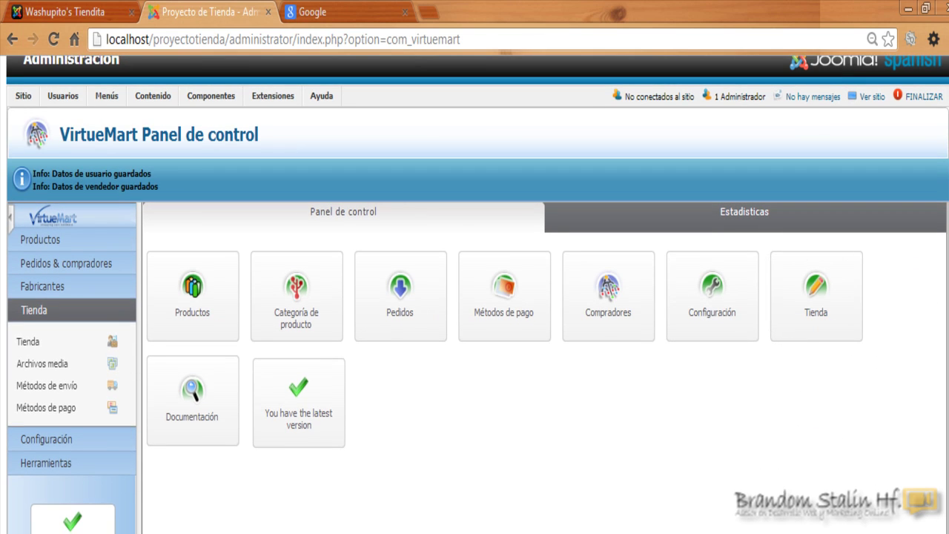